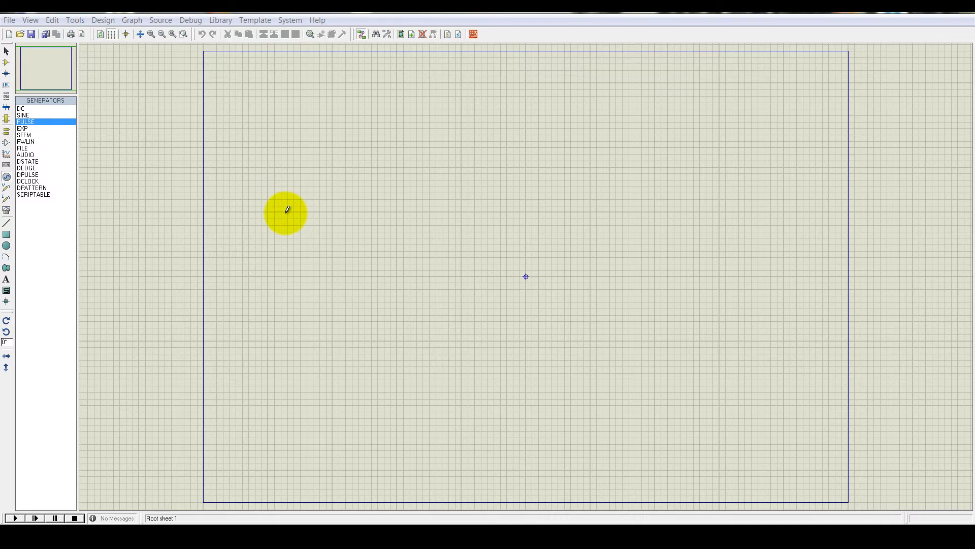
Find the animated bi-colour LED-BIBY with an 'led' search and add it to the device list
click(7, 62)
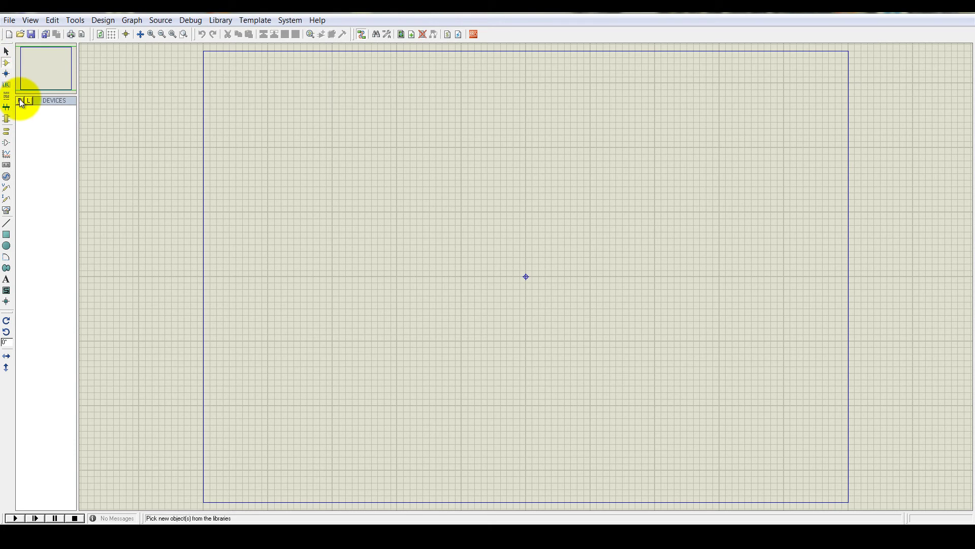
click(20, 100)
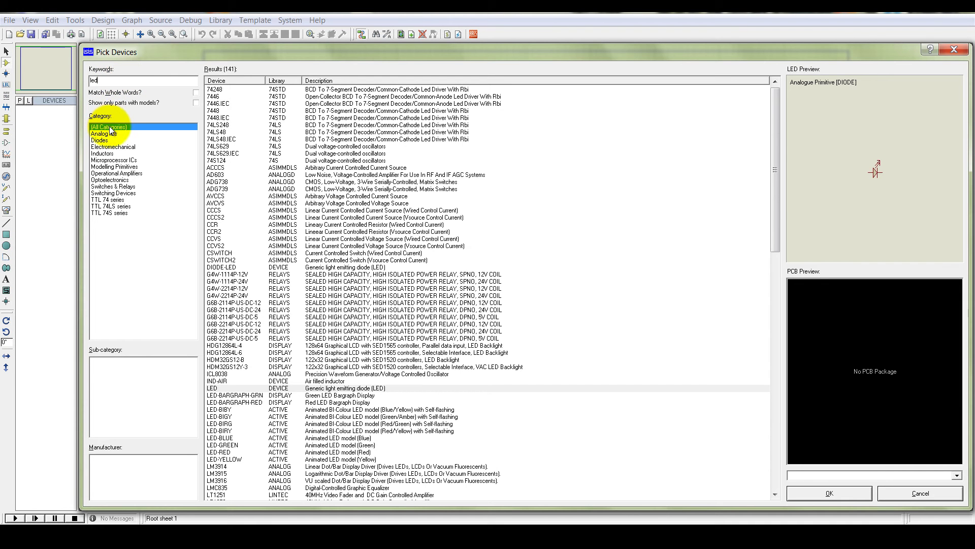
click(328, 389)
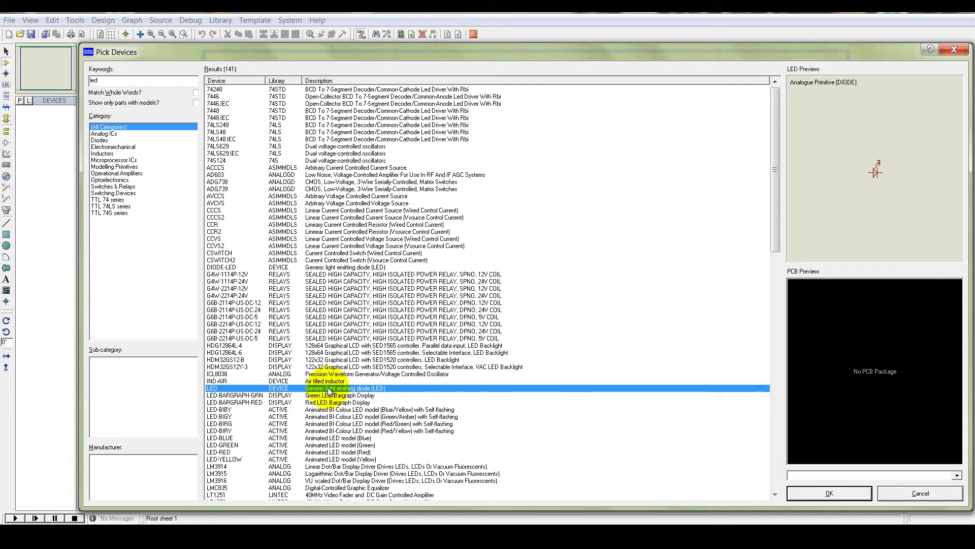
click(237, 409)
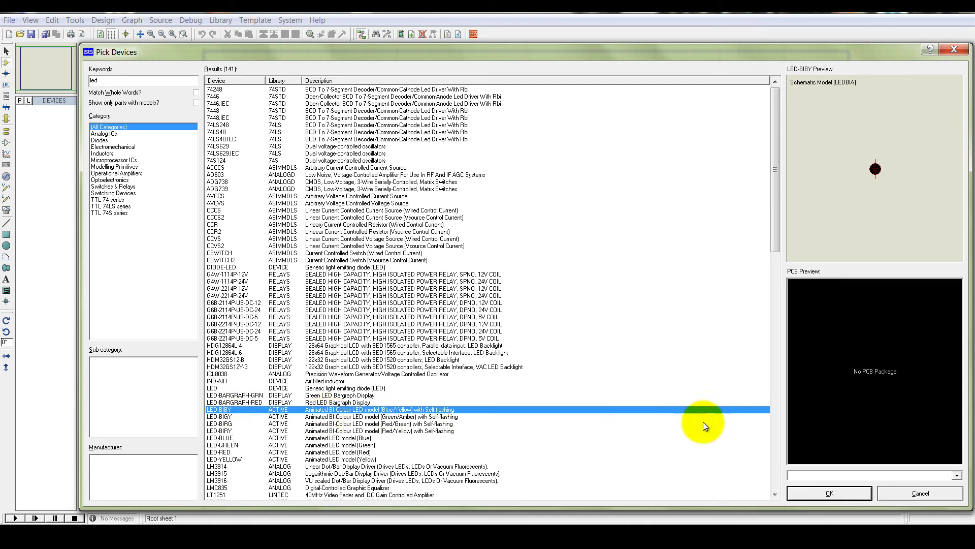
click(801, 492)
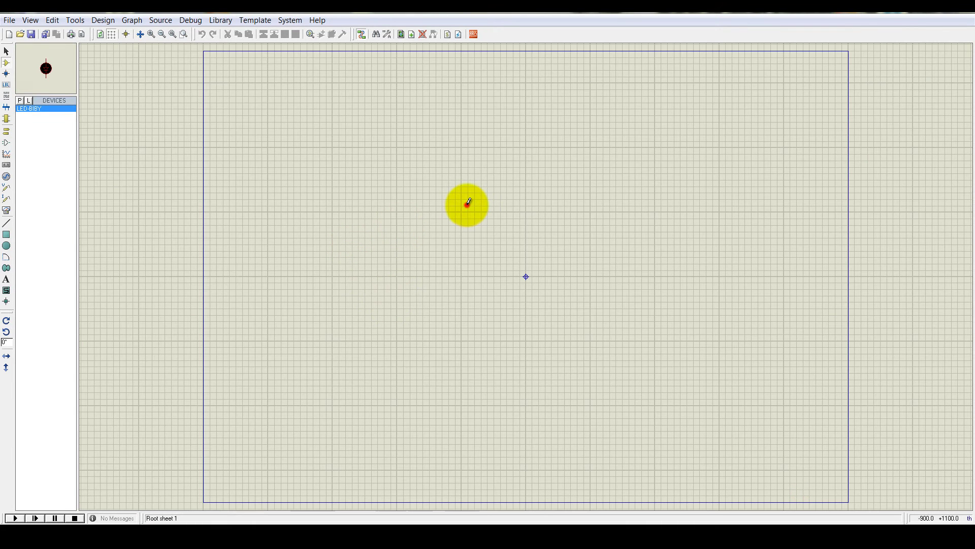
Place LED-BIBY as D1, then add a RES resistor and place it as R1 above-left of D1
click(466, 205)
click(436, 194)
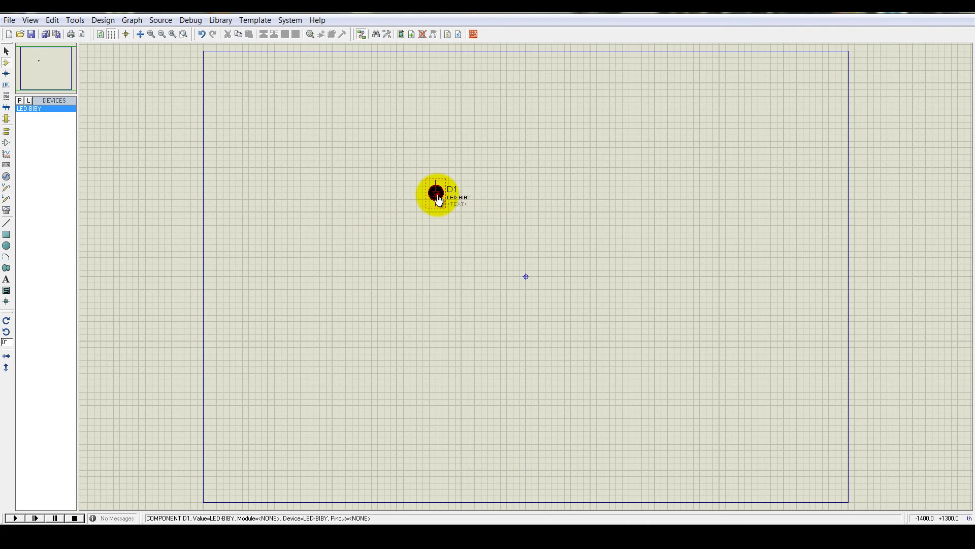
click(20, 100)
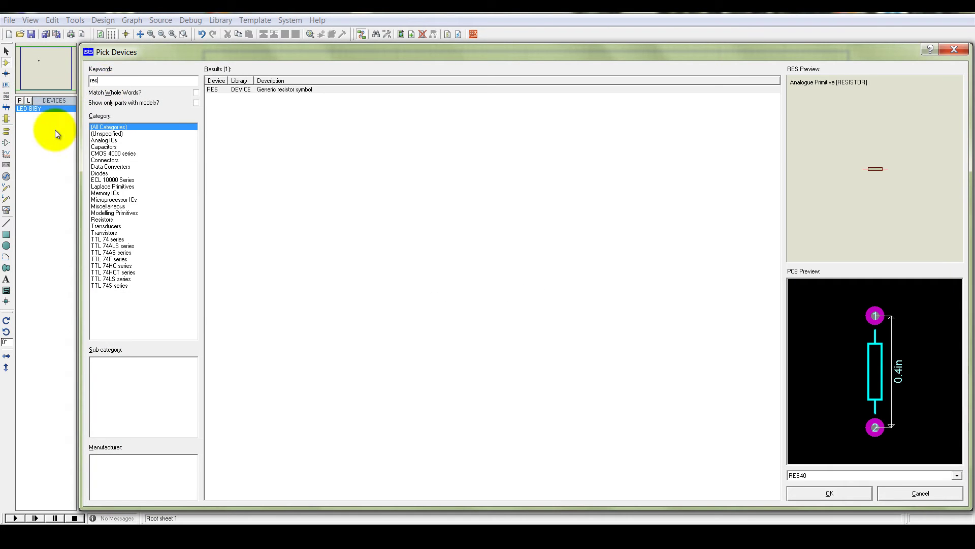
click(267, 90)
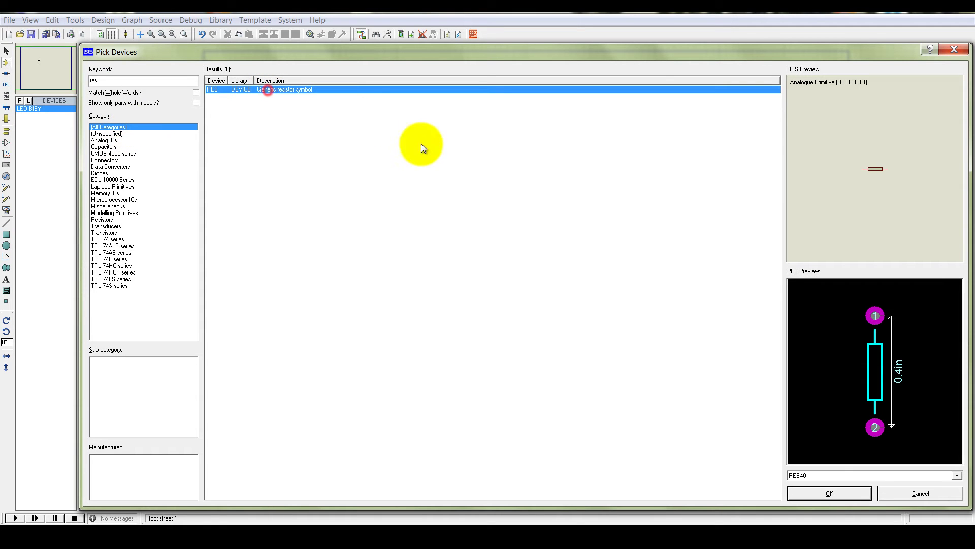
click(833, 493)
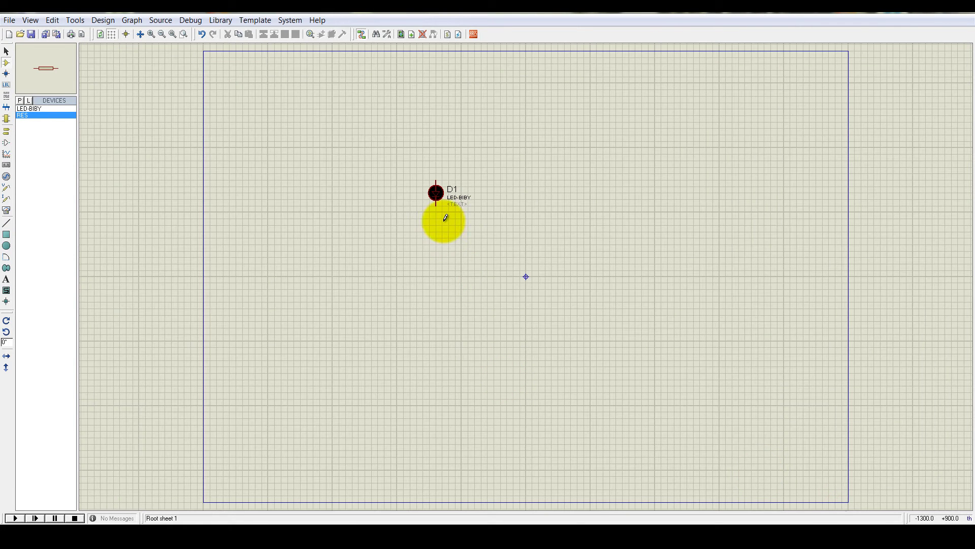
click(435, 139)
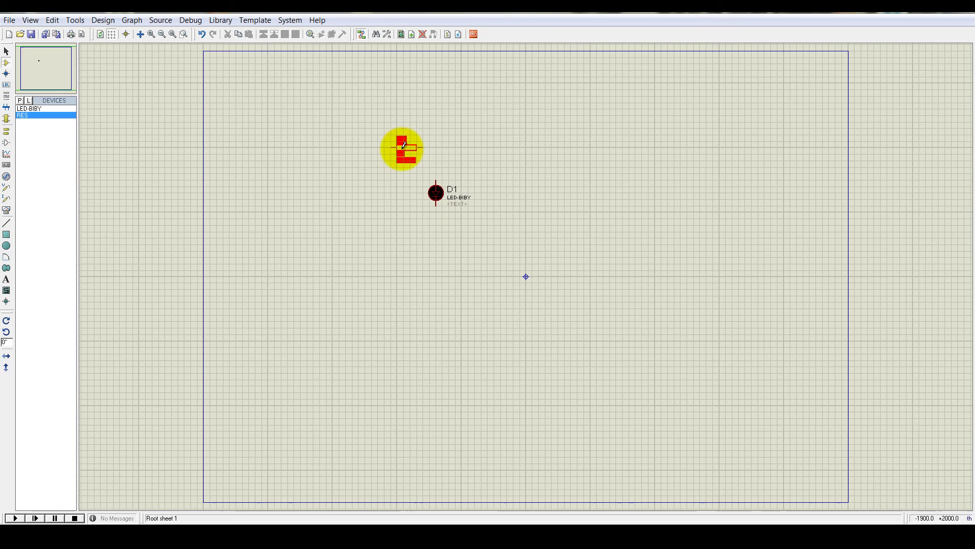
click(405, 156)
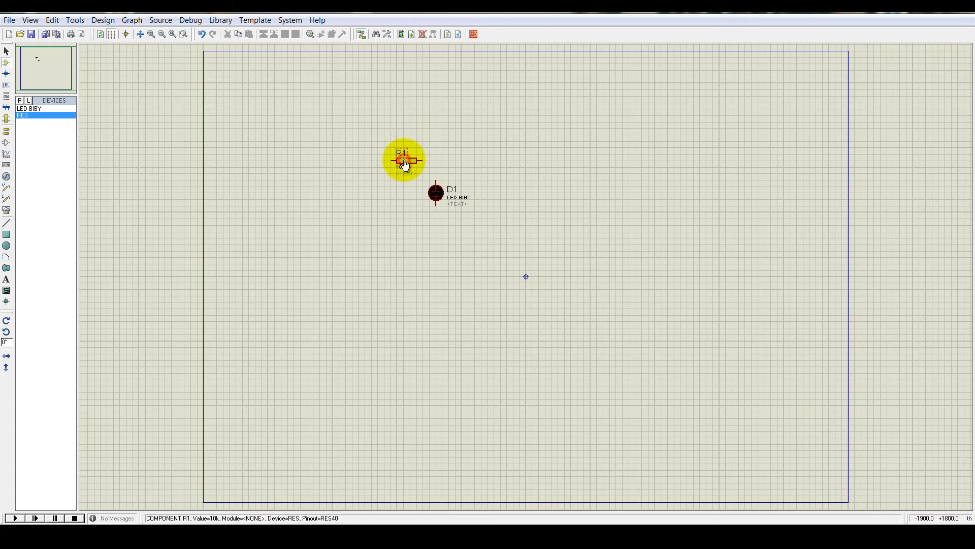
Place a ground terminal under D1, wire it to D1's lower pin, and wire R1's right end to D1's upper pin
click(6, 133)
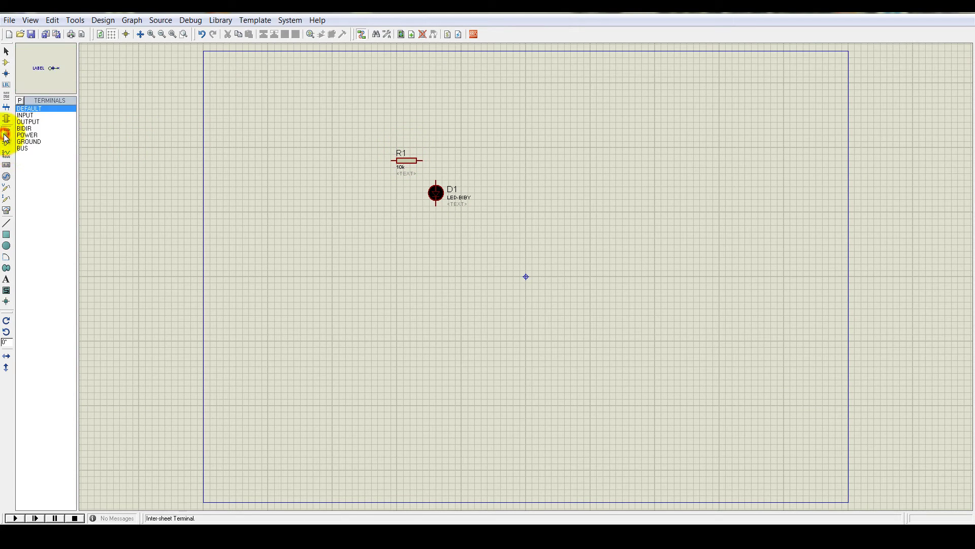
click(28, 142)
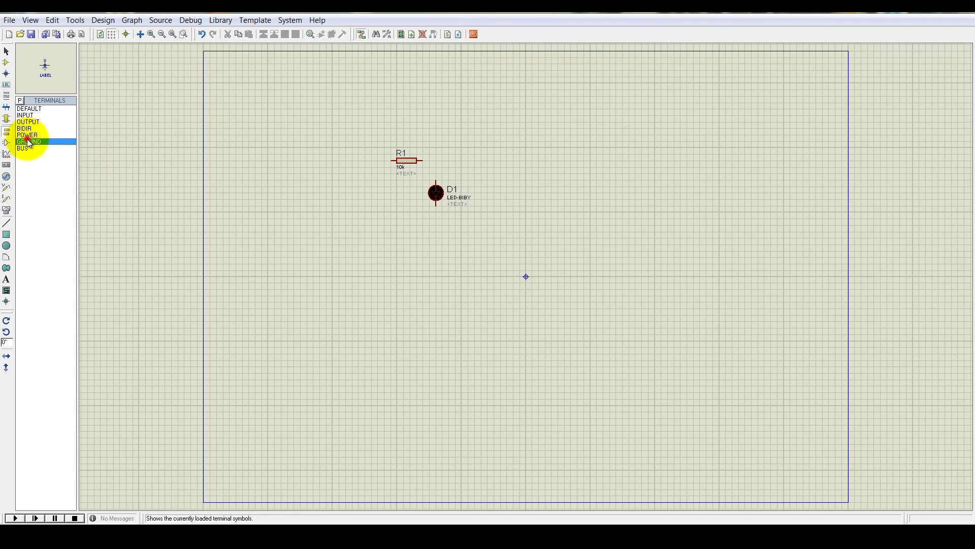
click(436, 235)
click(435, 236)
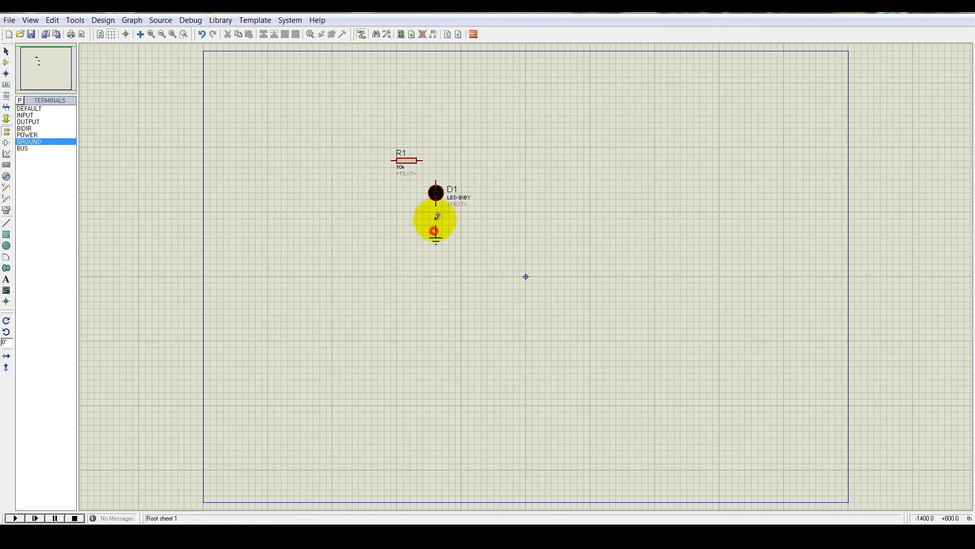
click(436, 202)
click(424, 160)
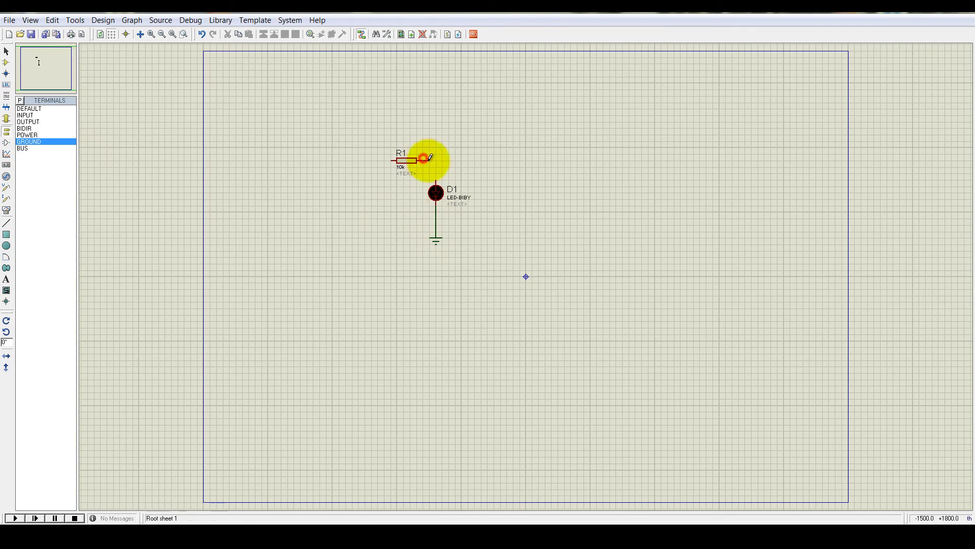
click(435, 183)
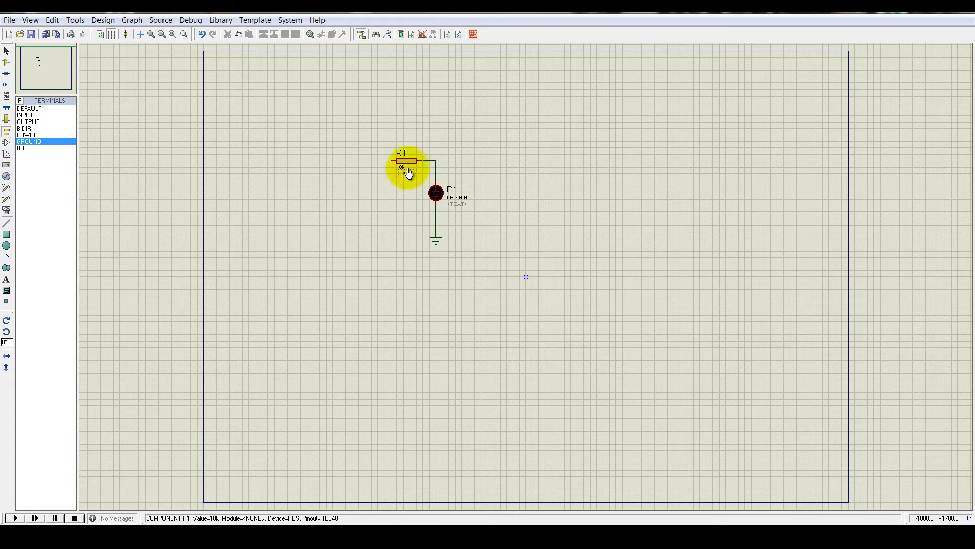
Change resistor R1's value to 1K
double_click(401, 166)
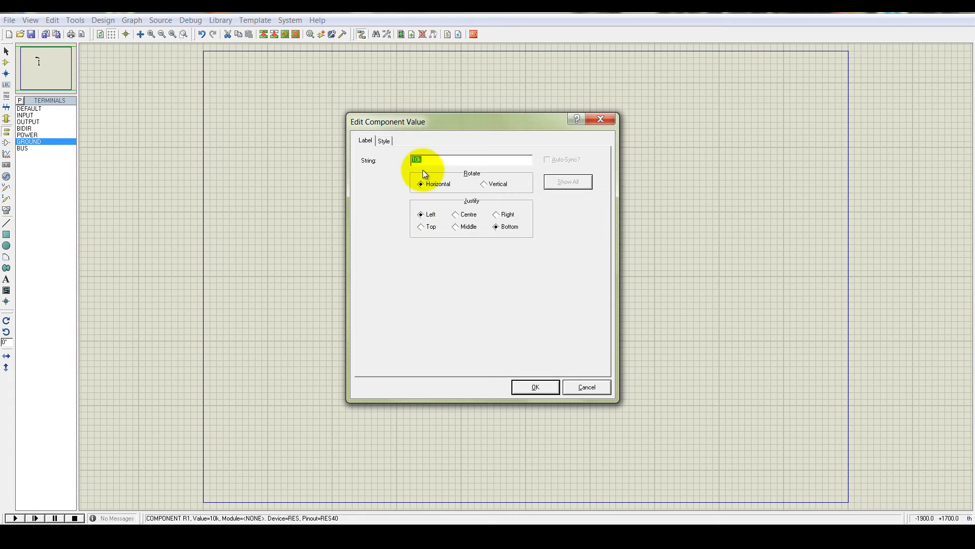
text(1K)
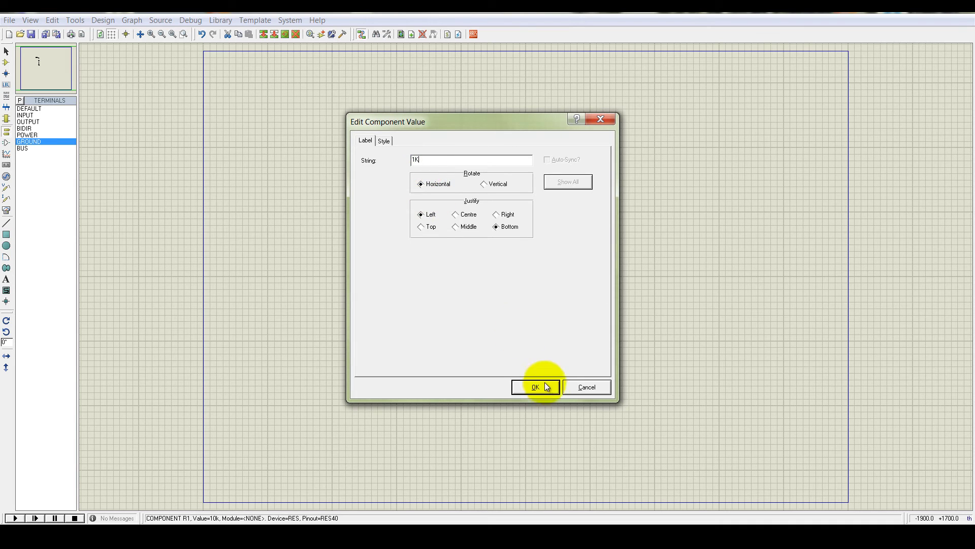
click(535, 387)
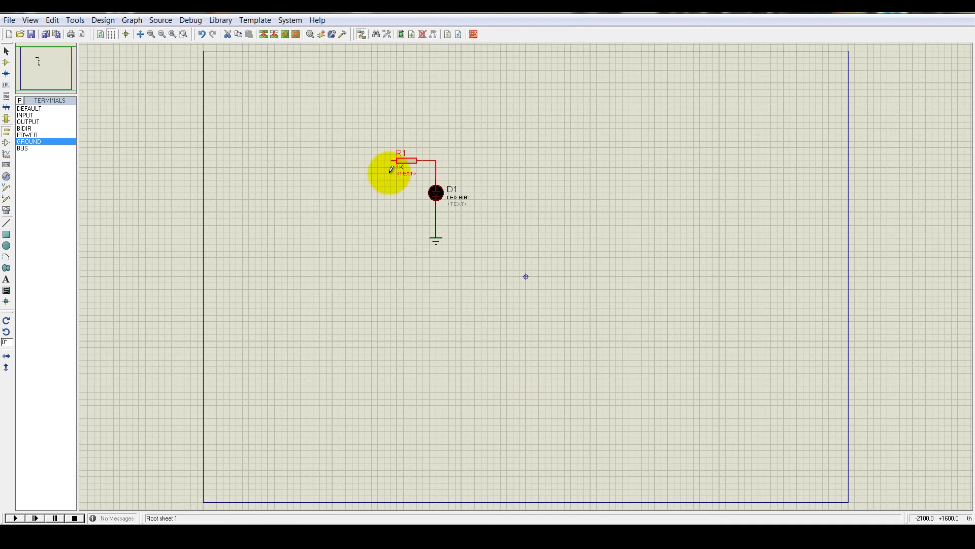
Place a PULSE generator left of R1, wire it to R1's left pin, and open its properties
click(6, 176)
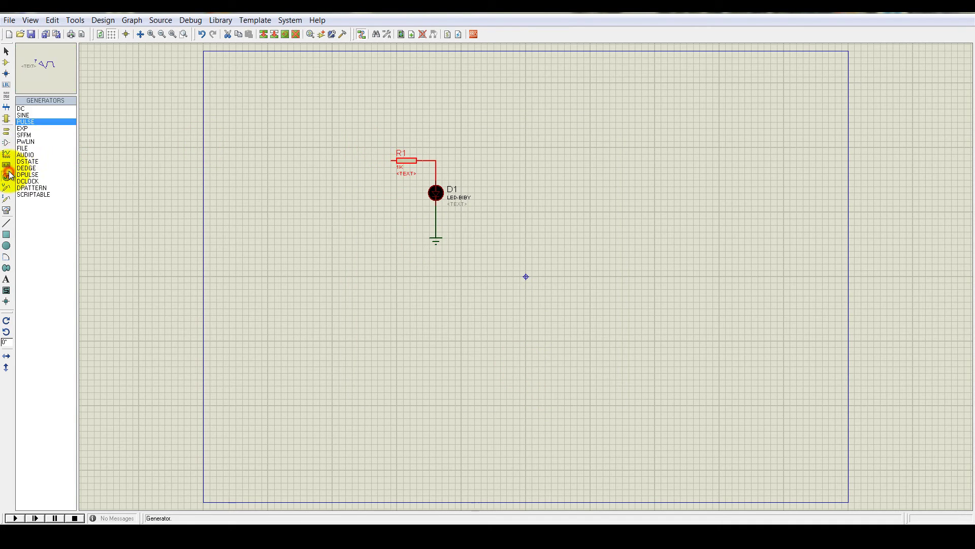
click(347, 139)
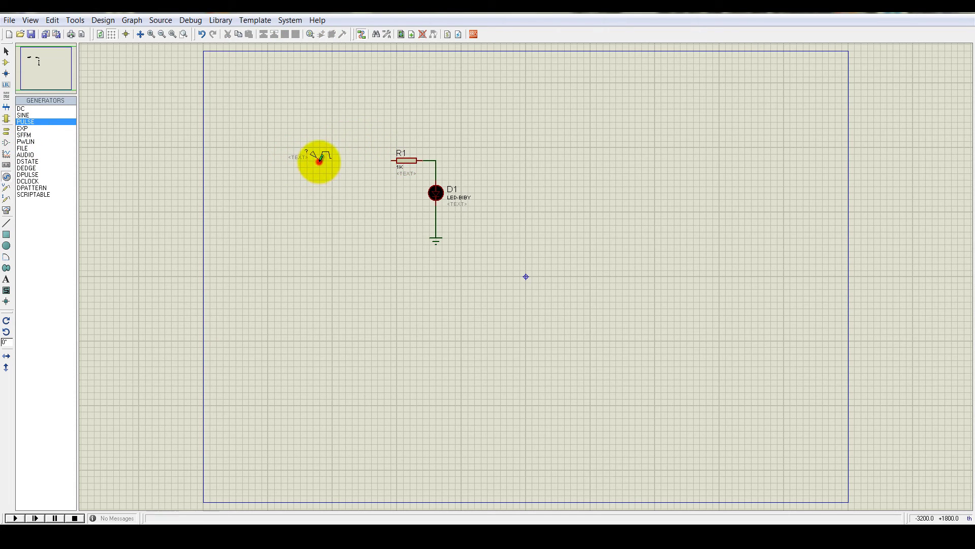
click(321, 158)
scroll(321, 158, up, 3)
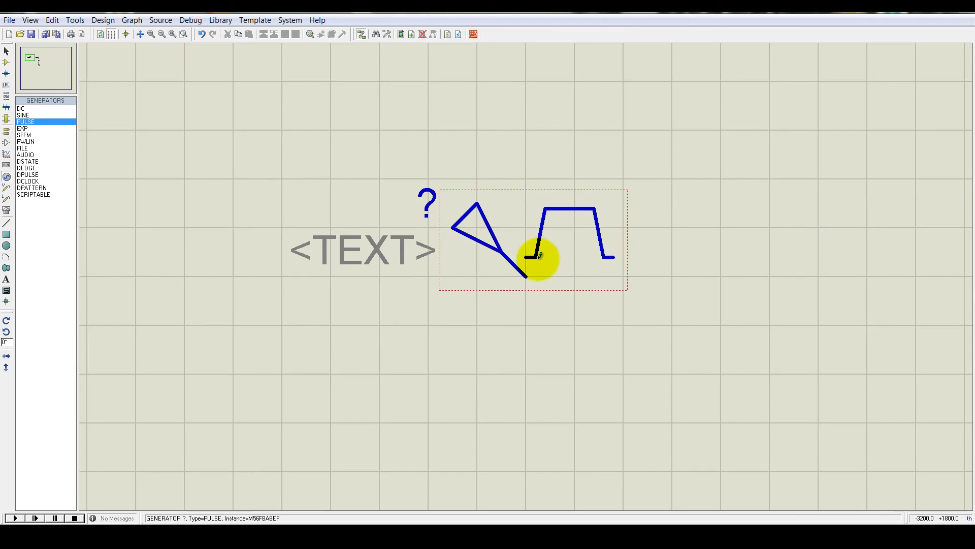
scroll(534, 261, down, 1)
click(528, 276)
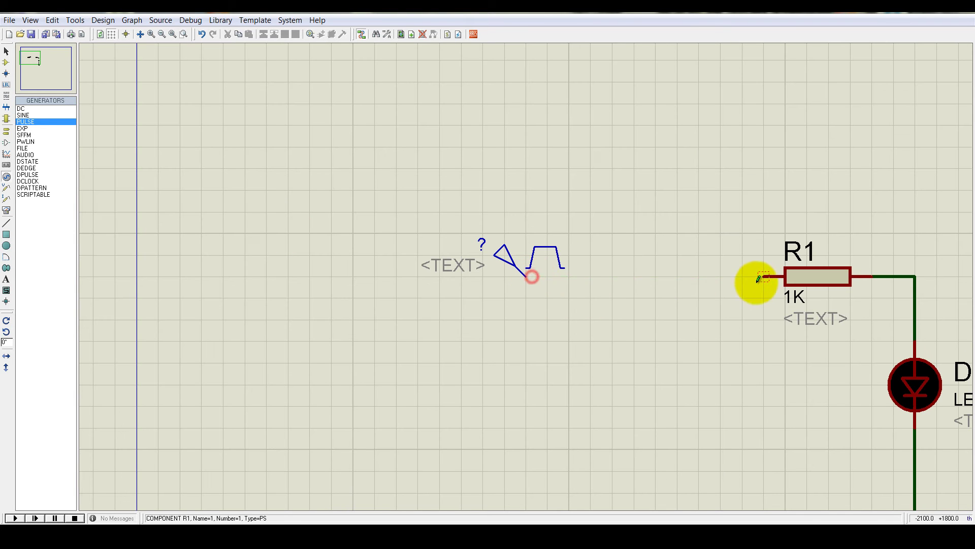
click(761, 279)
scroll(360, 181, down, 2)
scroll(679, 374, up, 1)
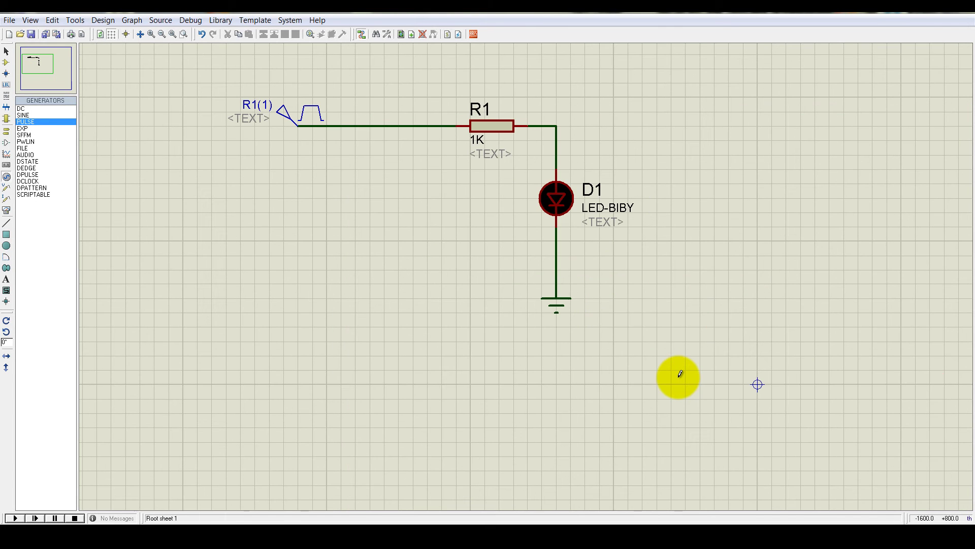
click(313, 115)
click(312, 113)
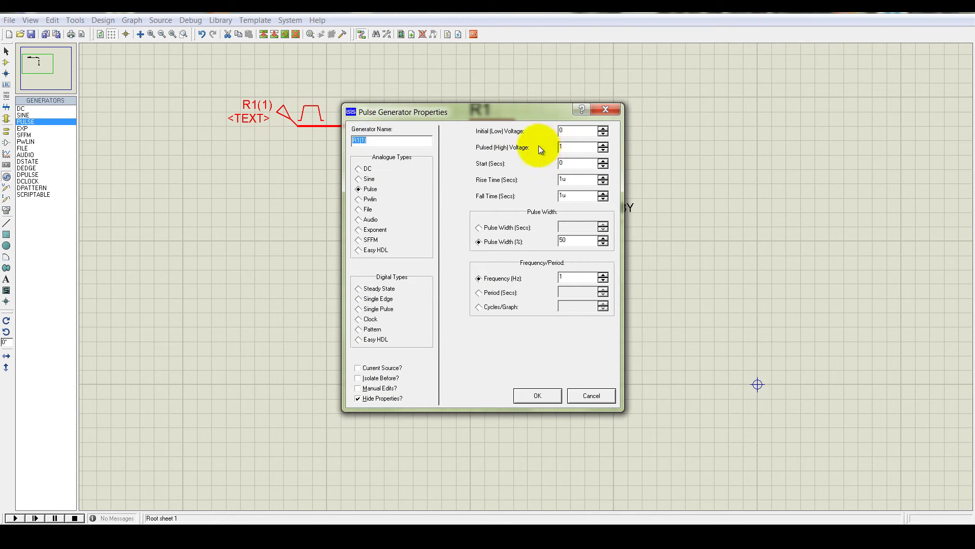
Set the pulse generator to 0–5 V levels, 50% pulse width and 0.5 Hz frequency
double_click(574, 146)
text(5)
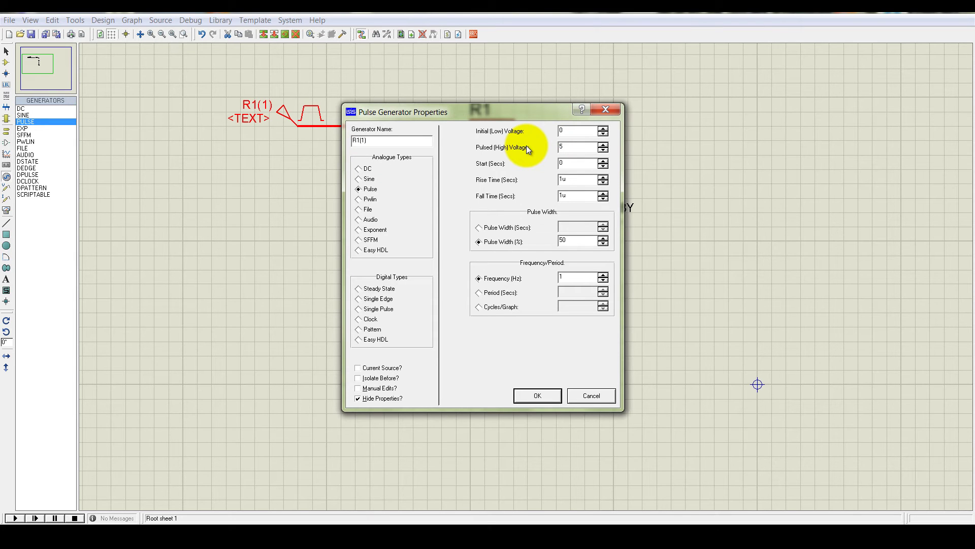
click(583, 162)
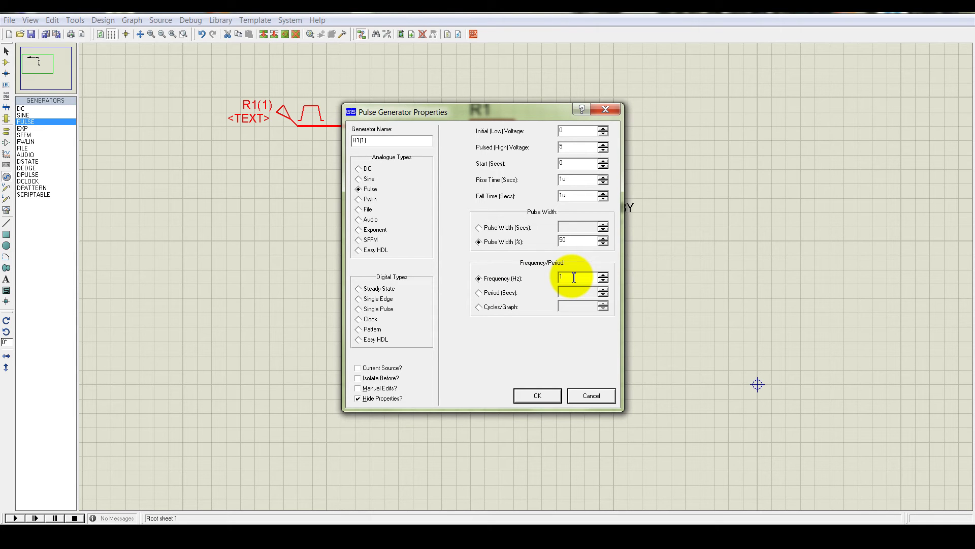
drag(522, 121, 619, 137)
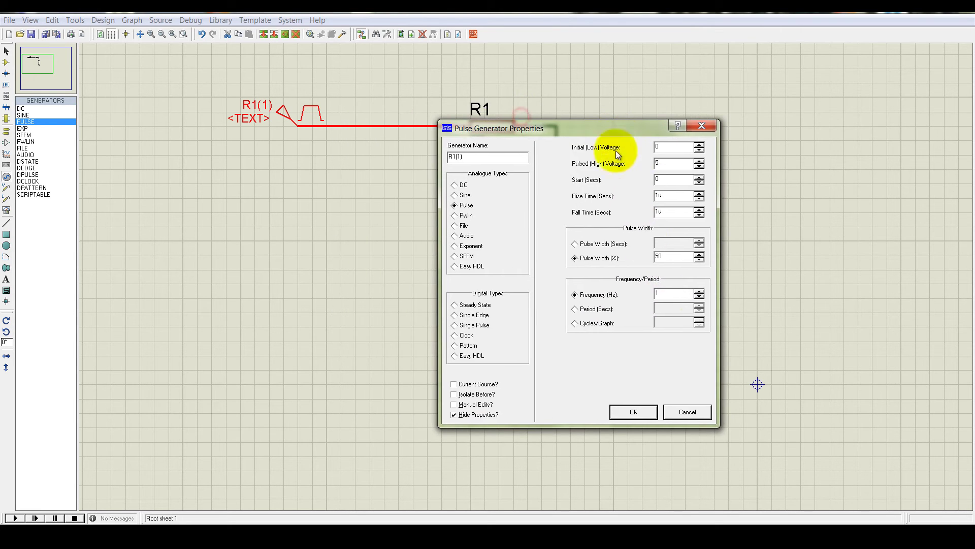
click(656, 292)
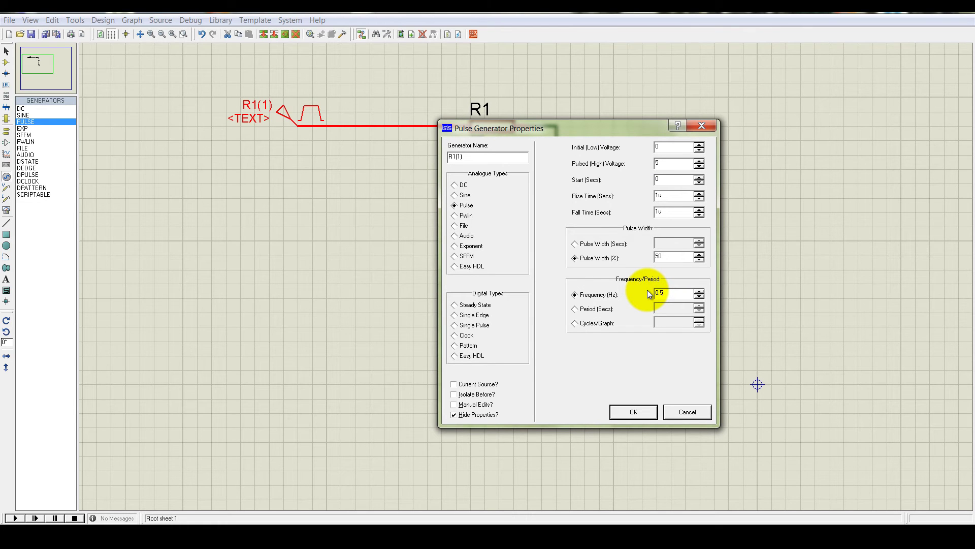
click(633, 412)
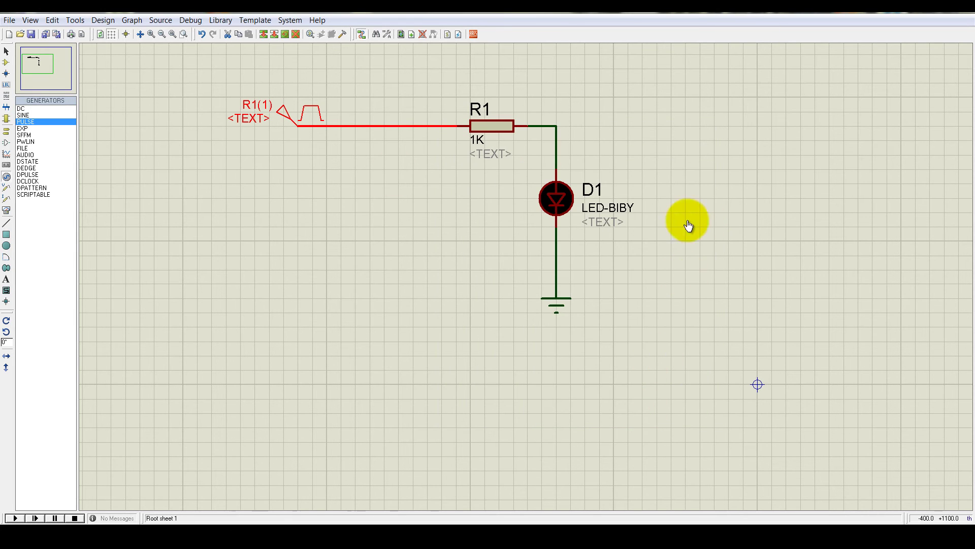
click(15, 518)
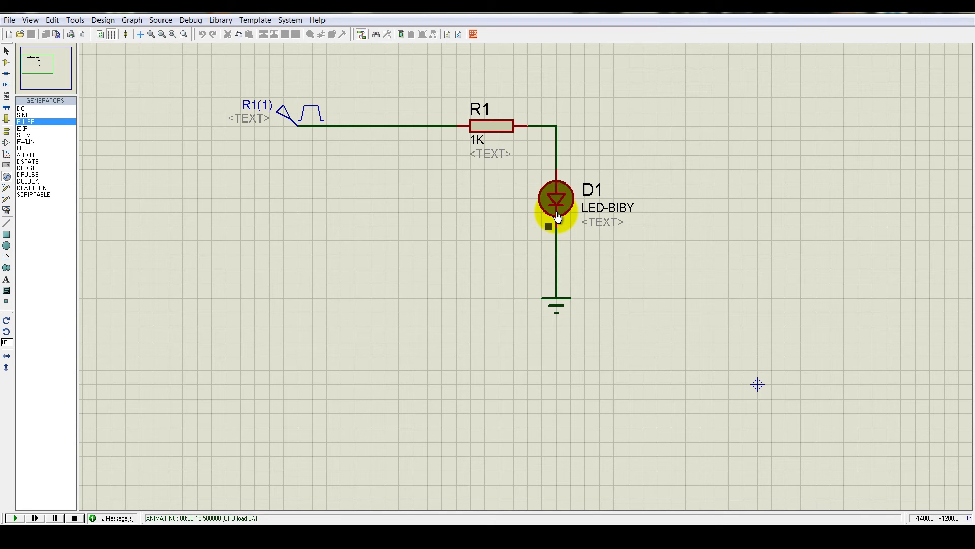
click(75, 518)
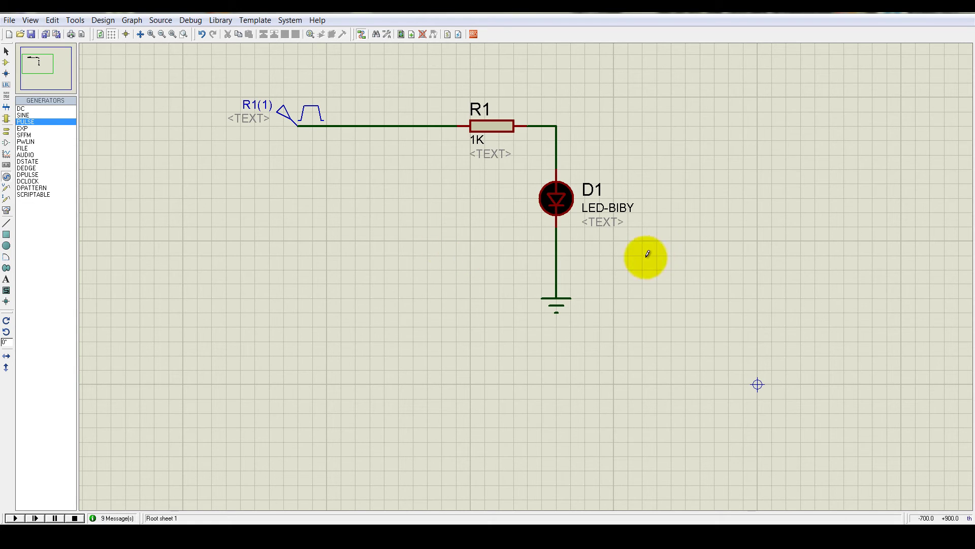
Search for BC547 and place it as transistor Q1 below-left of the LED
click(7, 52)
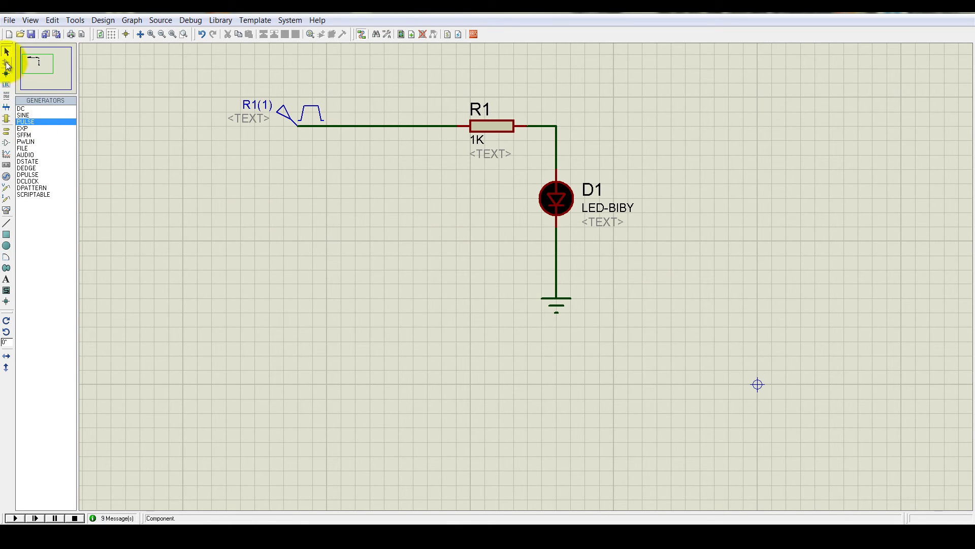
click(6, 62)
click(22, 101)
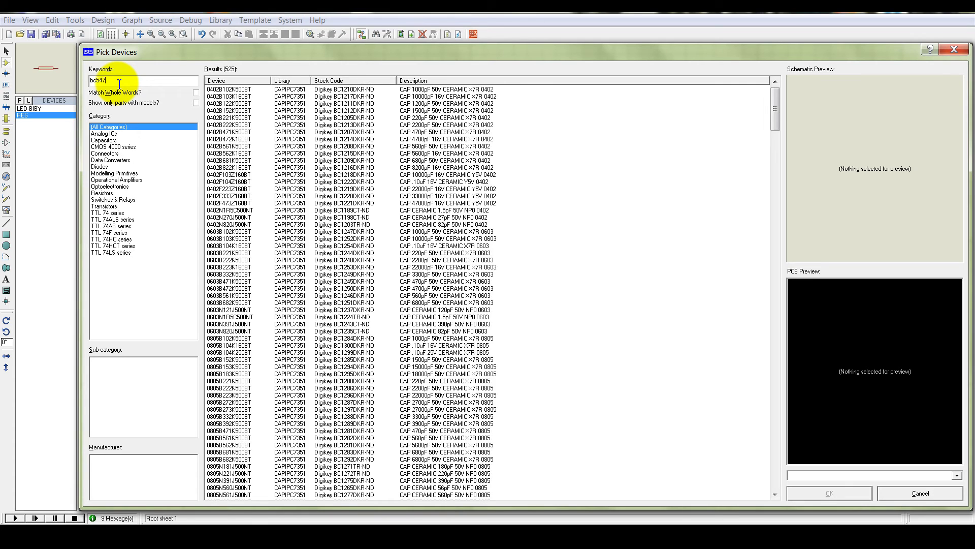
click(305, 89)
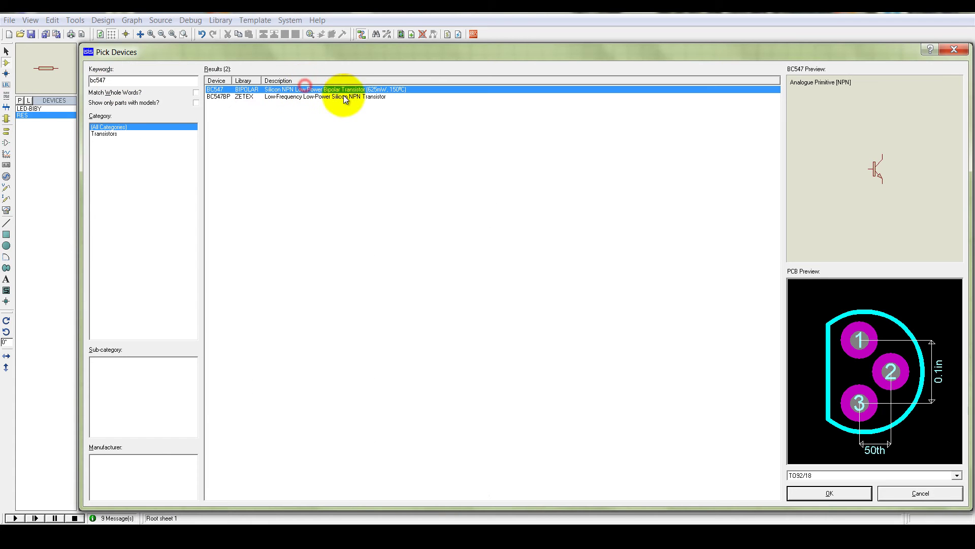
click(848, 491)
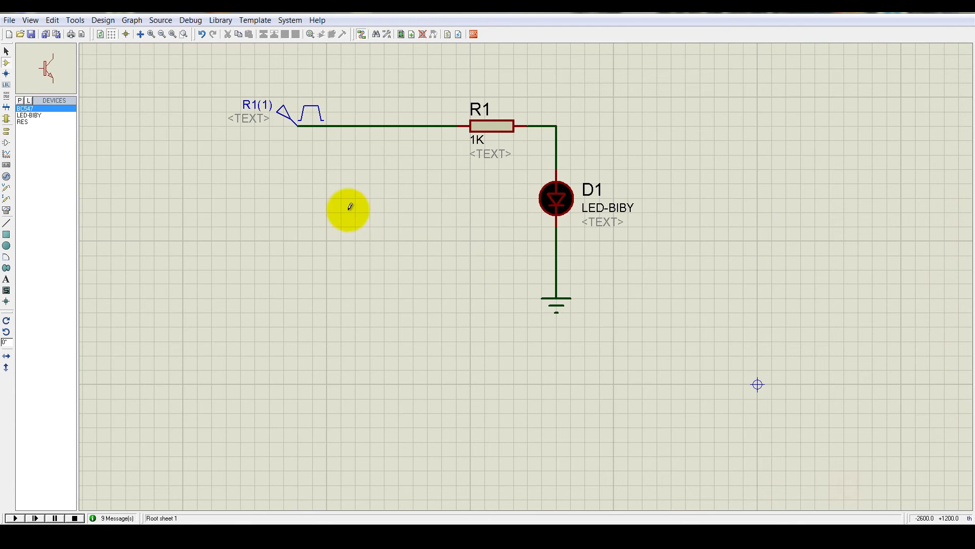
click(254, 234)
click(277, 281)
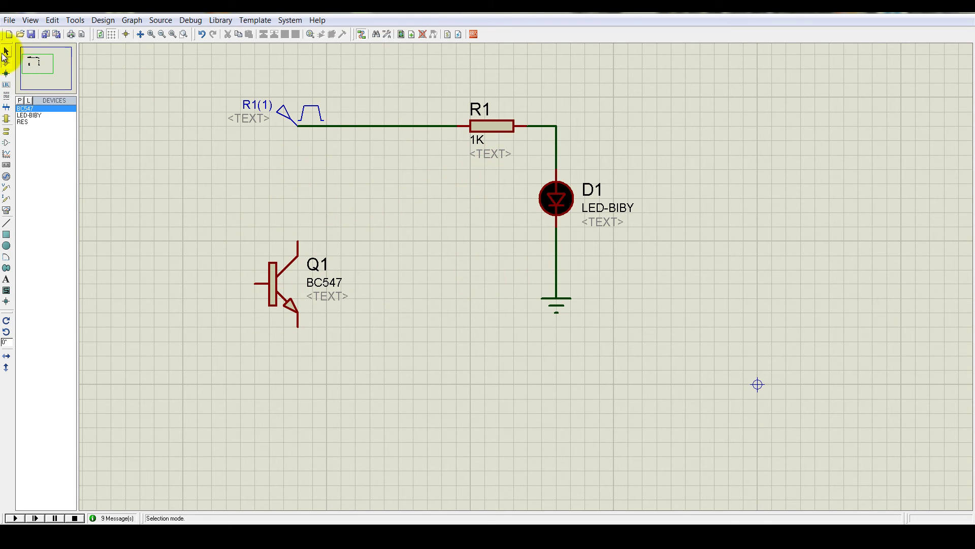
Delete the wires linking R1 to the pulse generator and to D1
click(485, 127)
click(385, 127)
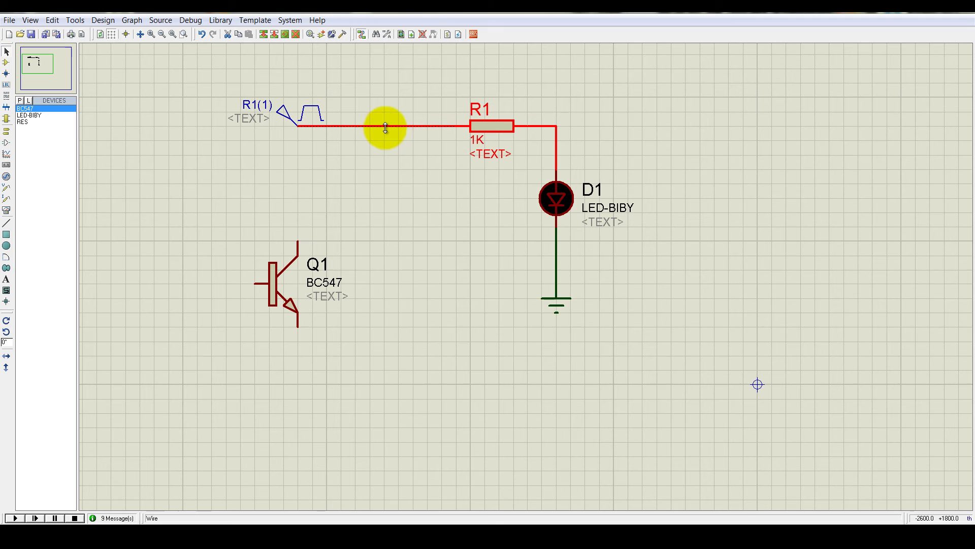
double_click(385, 127)
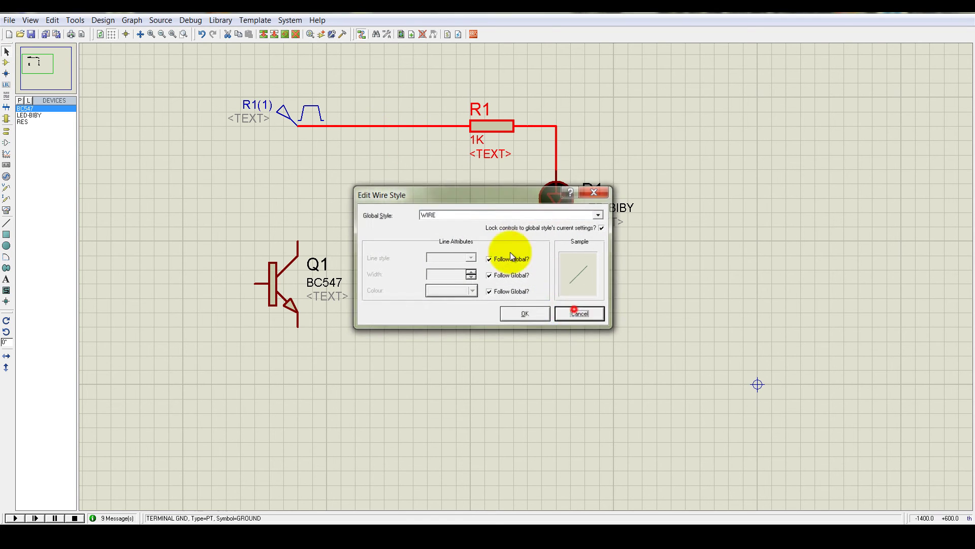
key(Escape)
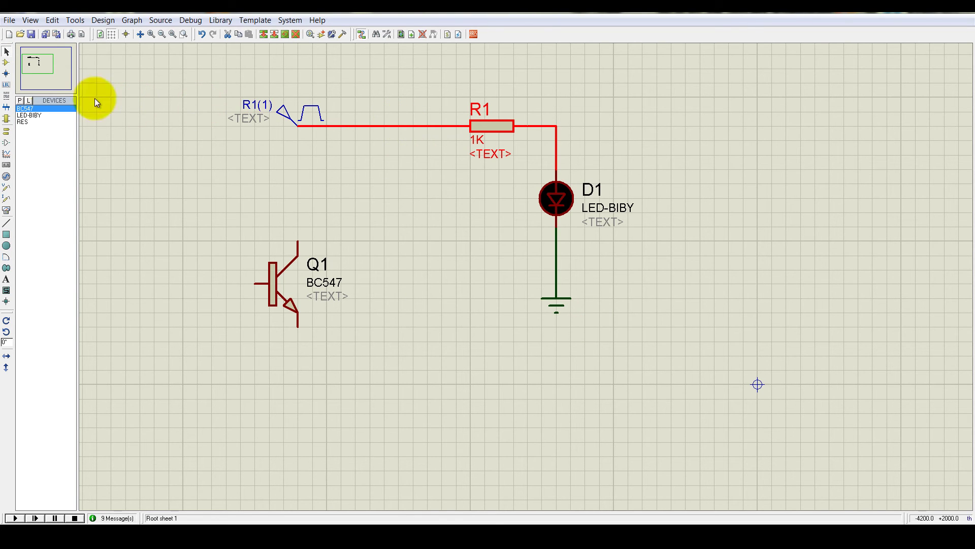
click(6, 63)
right_click(381, 125)
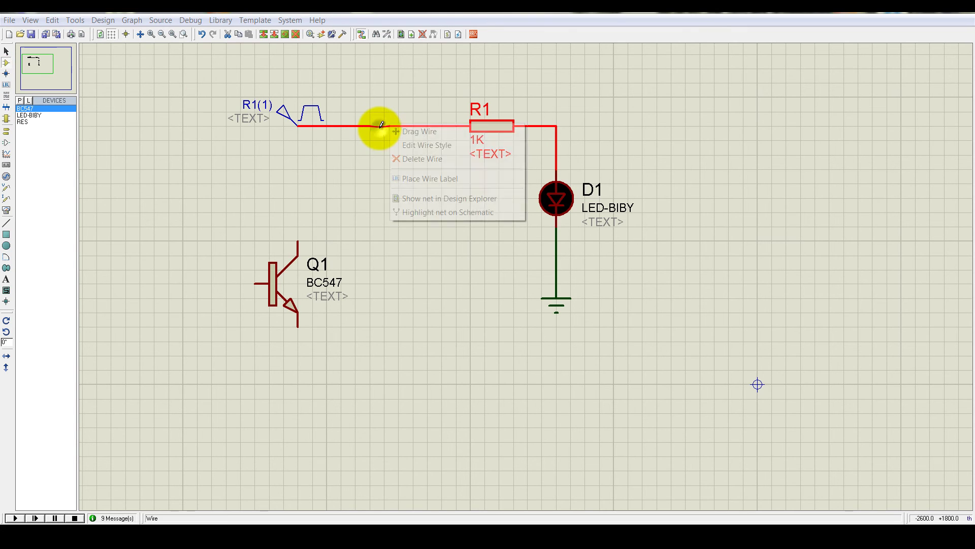
click(412, 158)
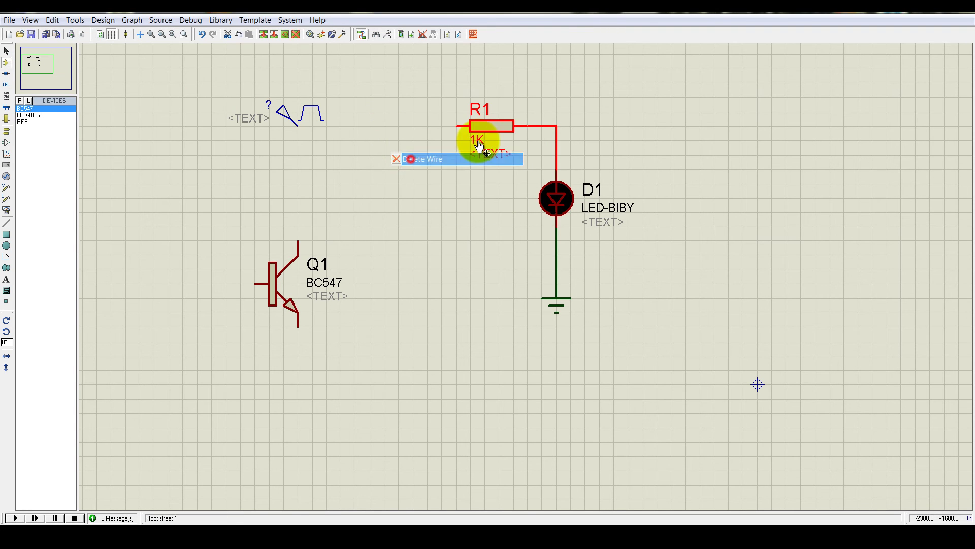
right_click(554, 130)
click(593, 163)
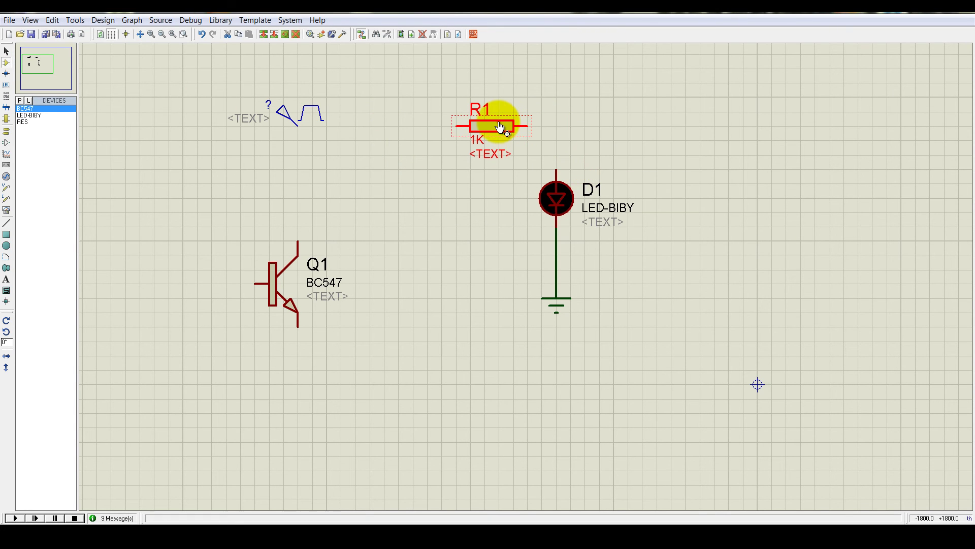
Move R1 above Q1, rotate it upright, shift the generator aside, and wire R1 to Q1's collector
drag(499, 128, 304, 169)
right_click(303, 169)
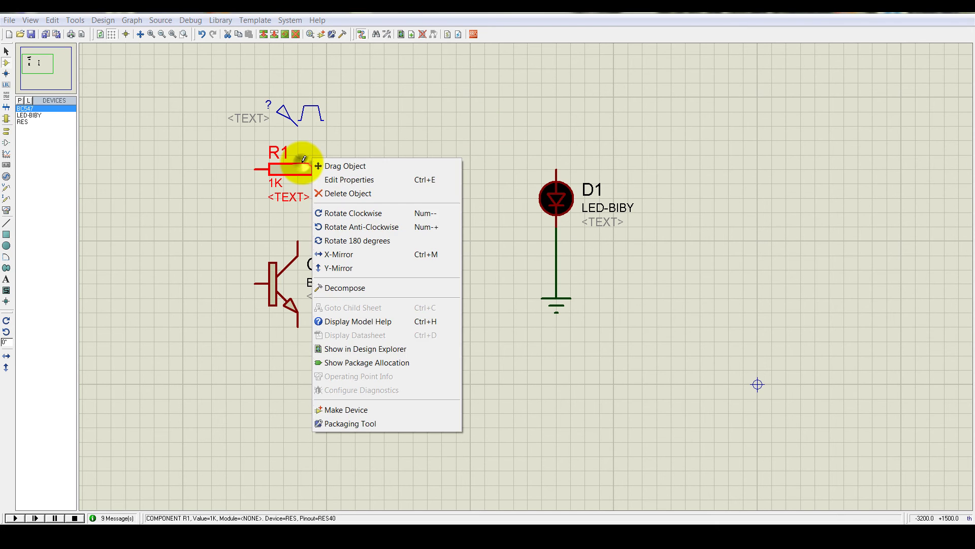
click(355, 214)
click(424, 172)
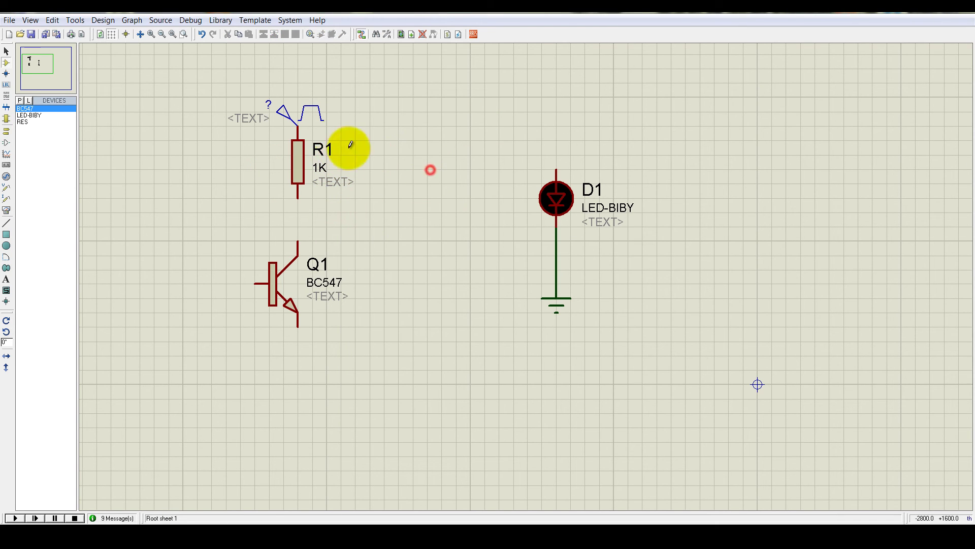
drag(296, 113, 210, 98)
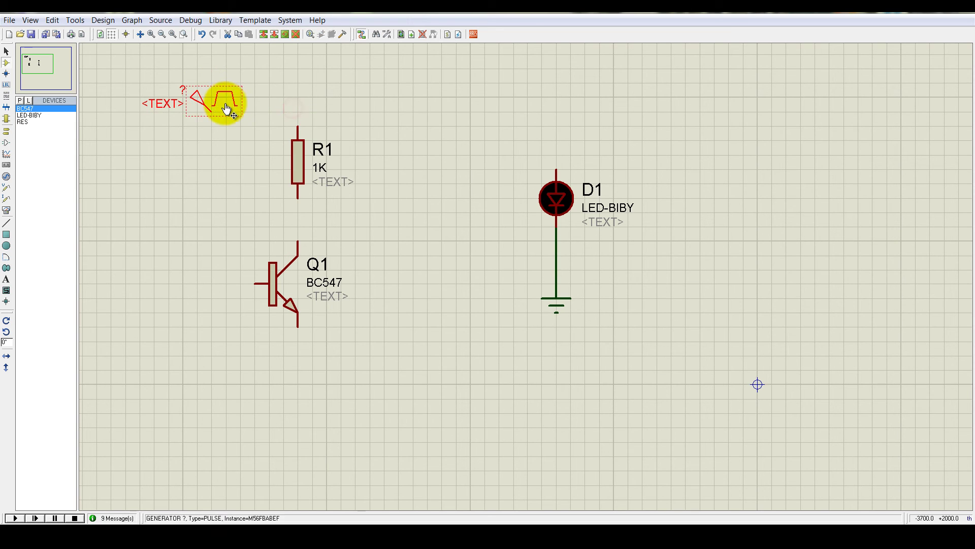
click(299, 196)
click(298, 240)
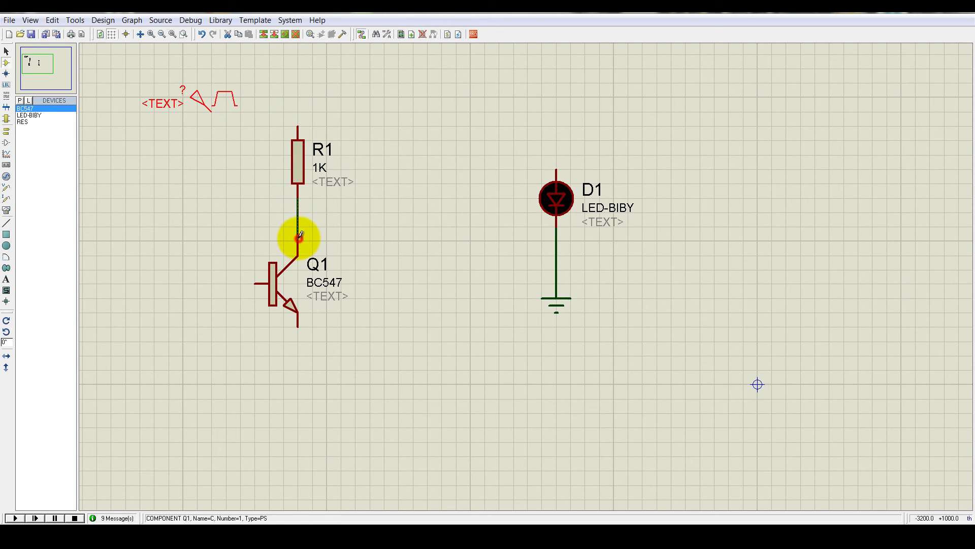
Place a 10k resistor R2 left of Q1 and wire it to Q1's base
right_click(307, 158)
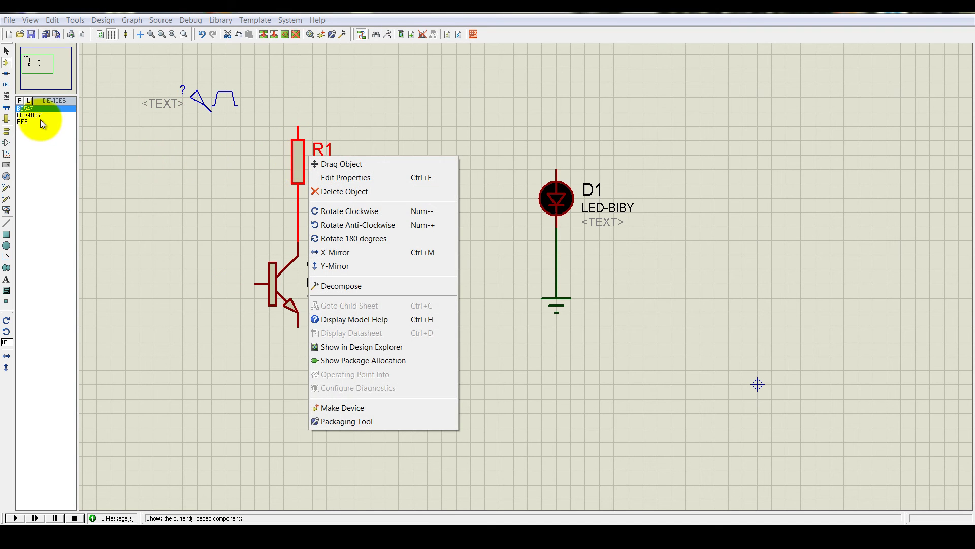
click(23, 122)
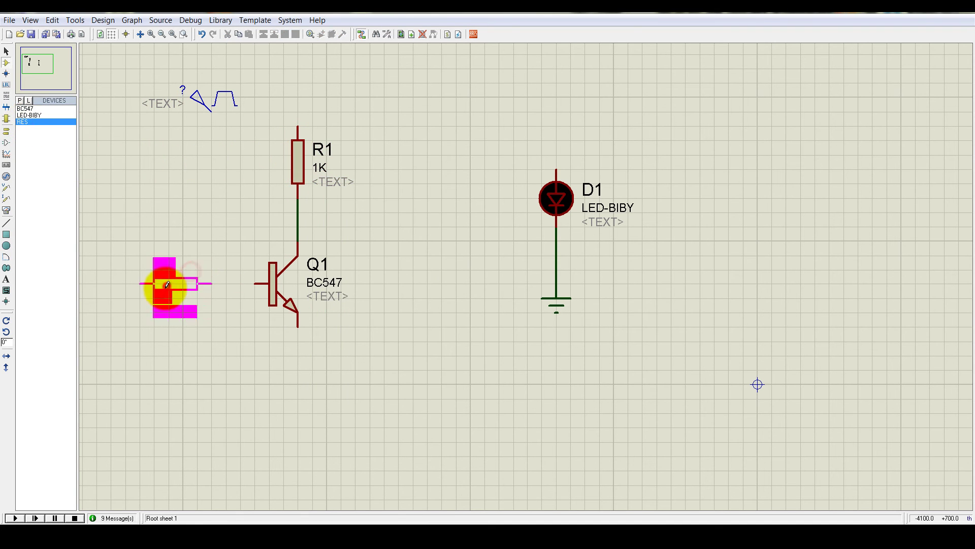
click(164, 274)
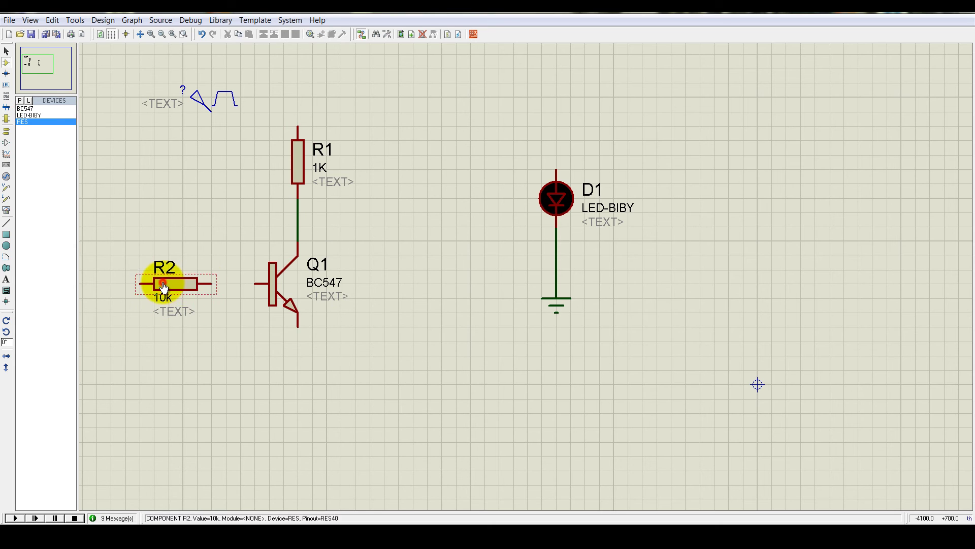
click(214, 282)
click(252, 283)
scroll(505, 228, down, 1)
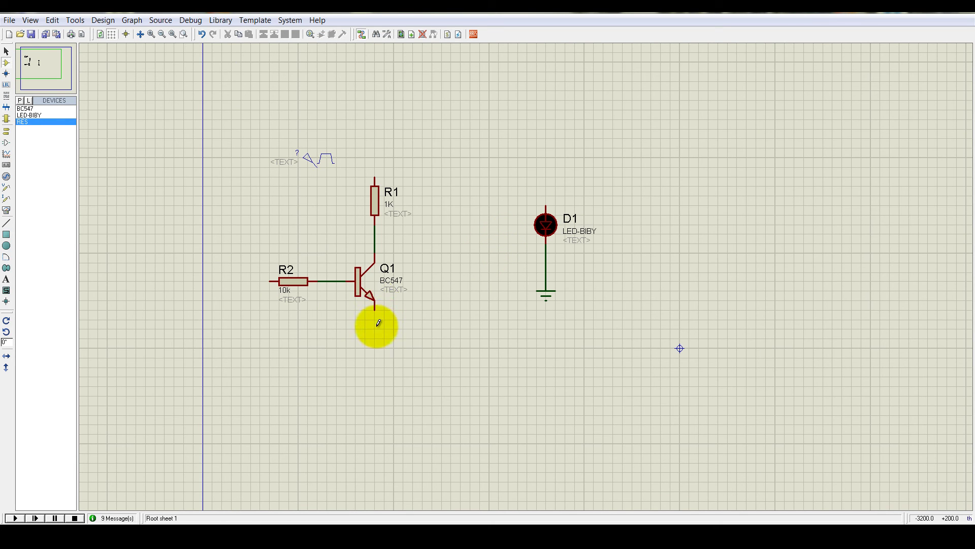
Move the ground below Q1, delete the D1-to-ground wire, and wire ground to Q1's emitter
click(546, 300)
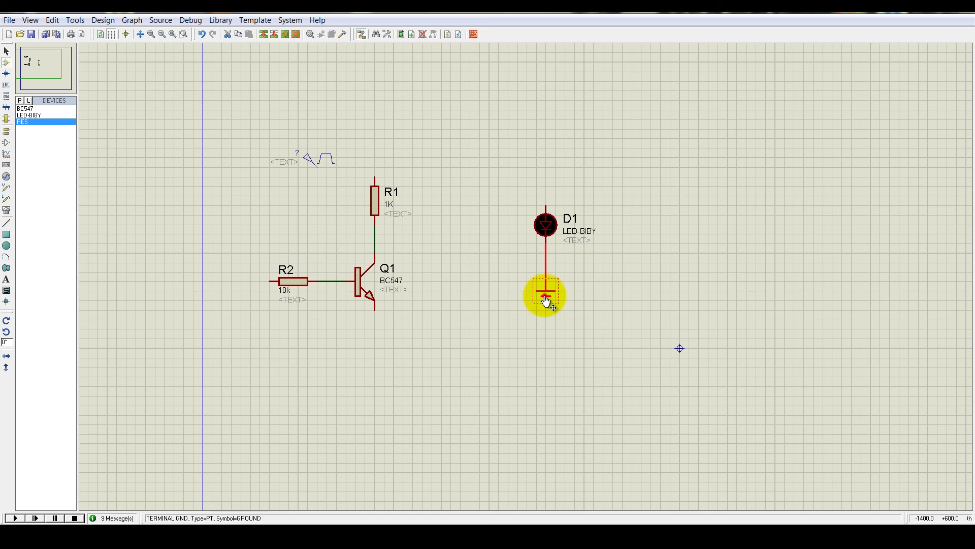
drag(546, 301, 375, 356)
right_click(517, 325)
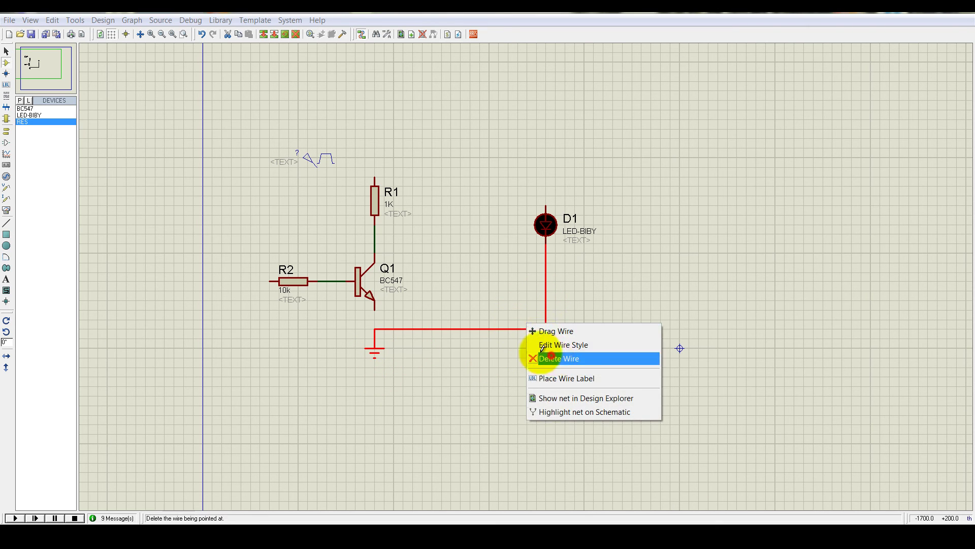
click(540, 356)
click(375, 336)
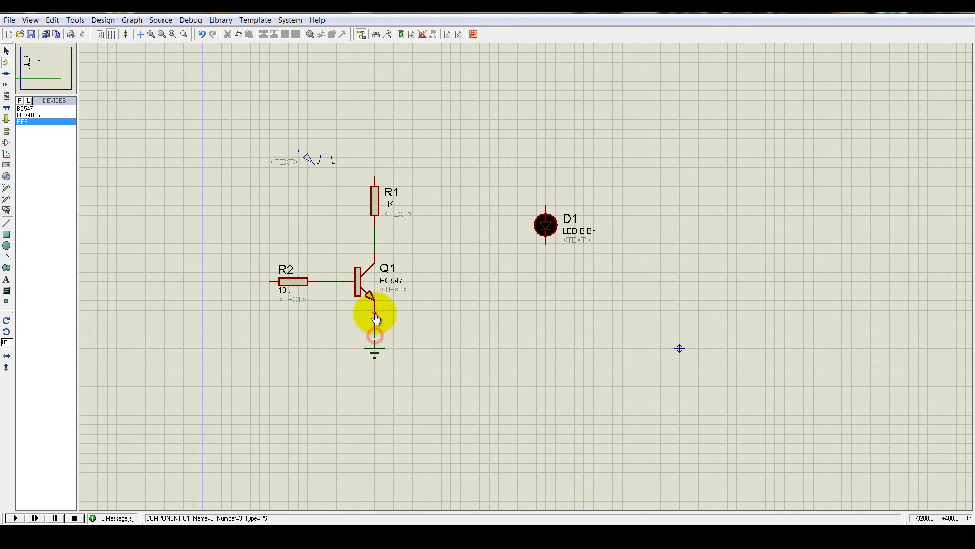
click(376, 315)
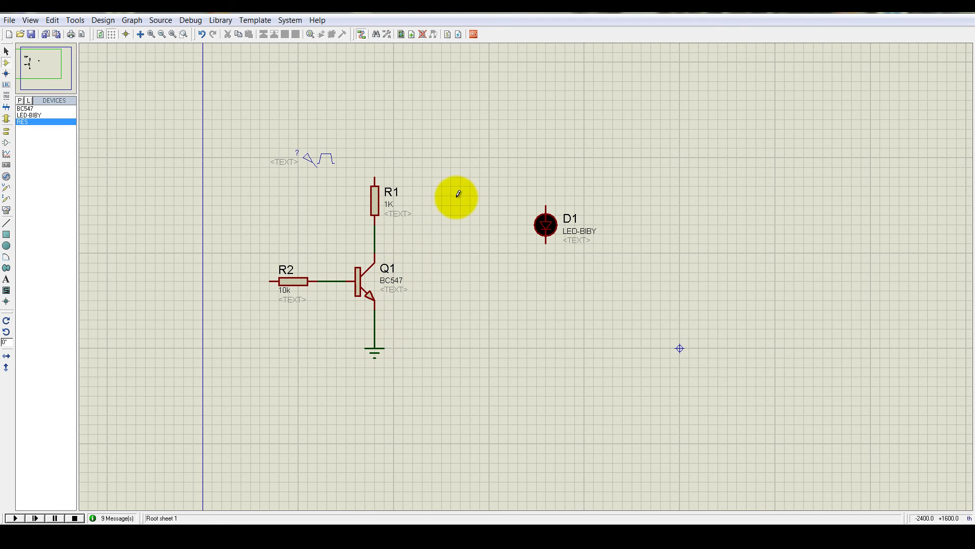
right_click(375, 321)
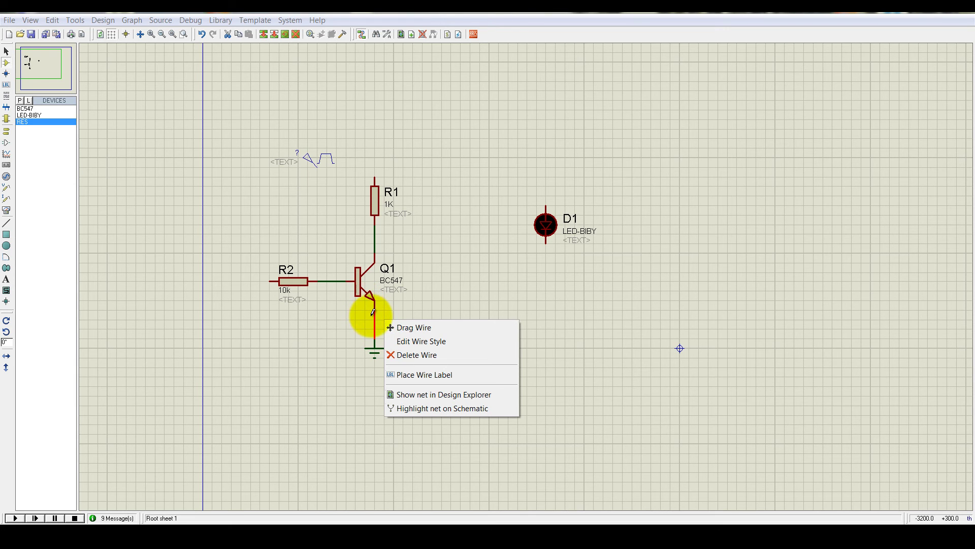
Delete the emitter-to-ground wire, move the ground further down, and move D1 below Q1
click(426, 354)
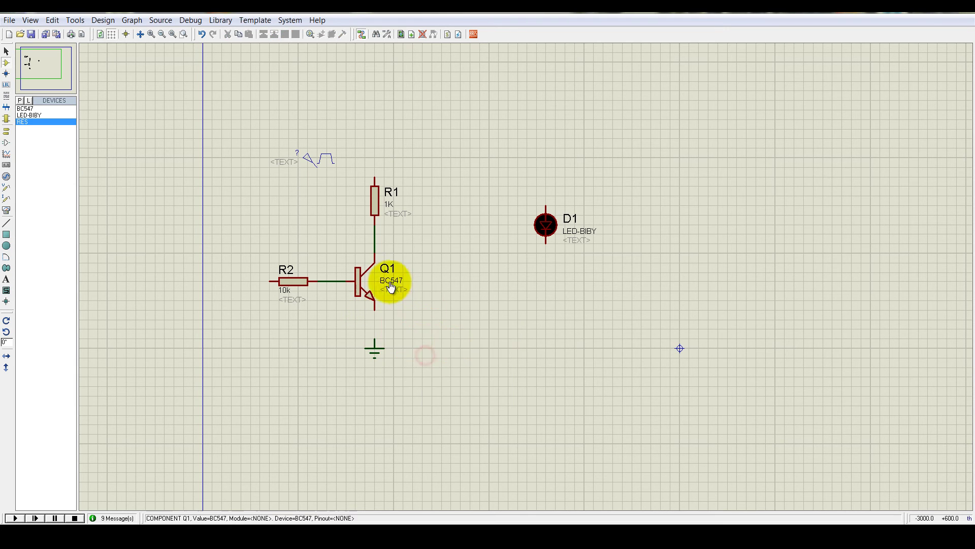
drag(393, 362, 378, 407)
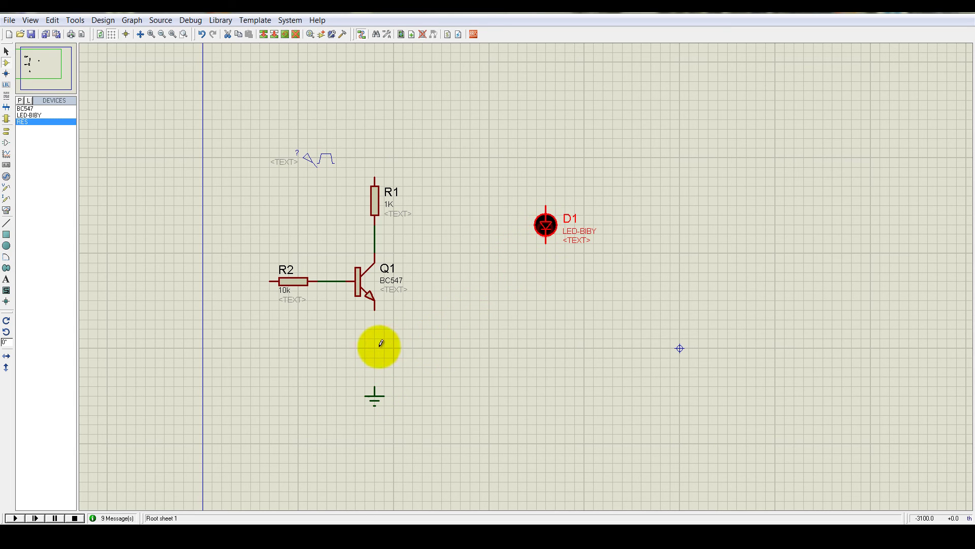
drag(544, 224, 374, 337)
double_click(374, 330)
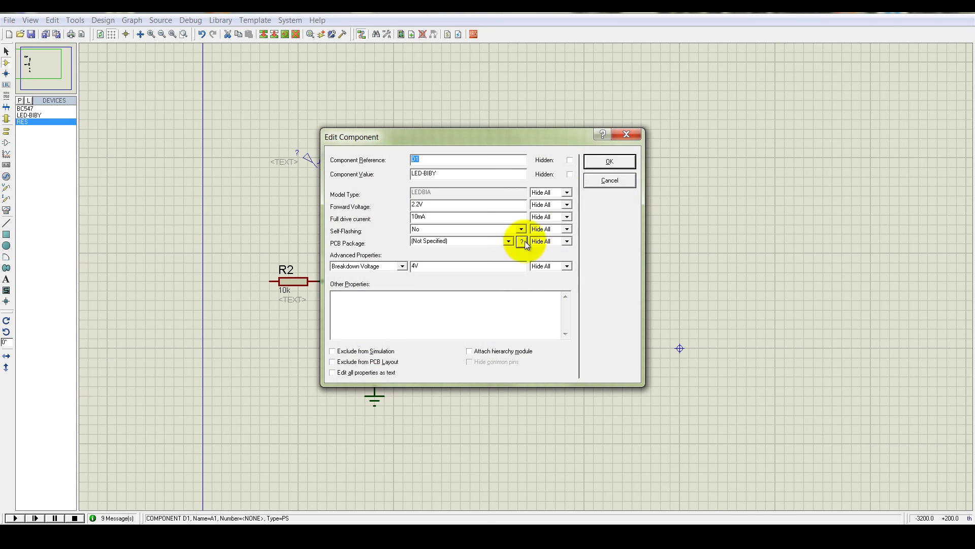
click(607, 179)
scroll(374, 315, up, 4)
scroll(594, 239, down, 3)
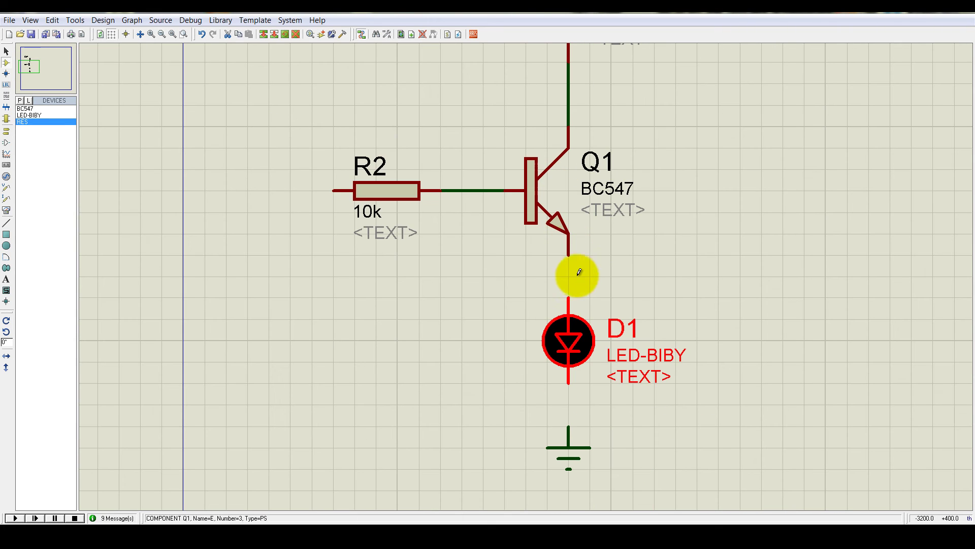
double_click(572, 297)
click(634, 176)
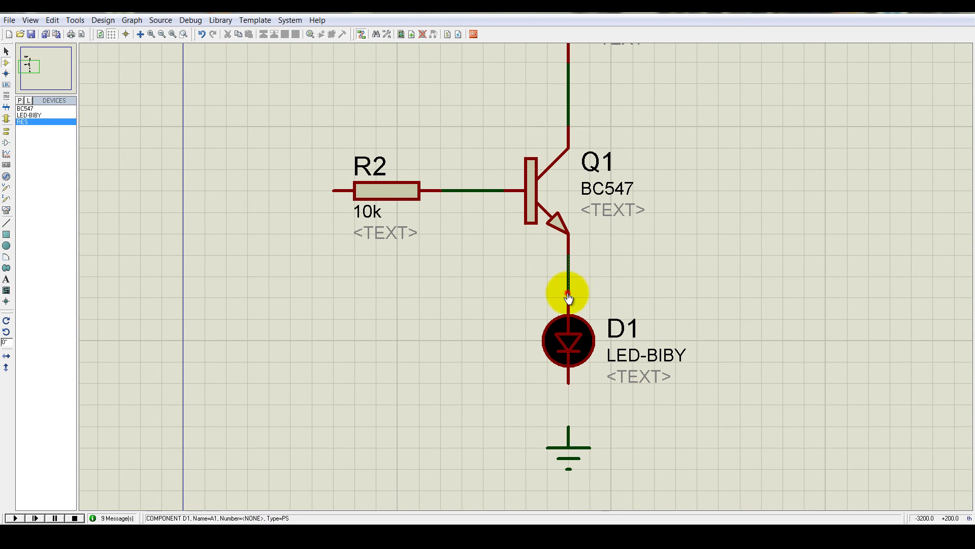
Wire Q1's emitter to D1's top pin and D1's bottom pin to ground
click(568, 300)
click(568, 384)
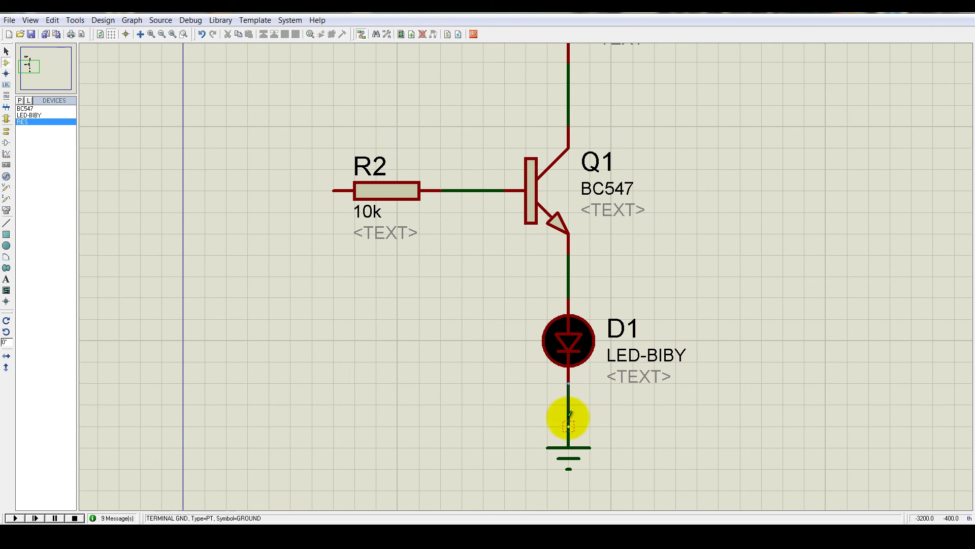
click(569, 421)
scroll(405, 326, down, 1)
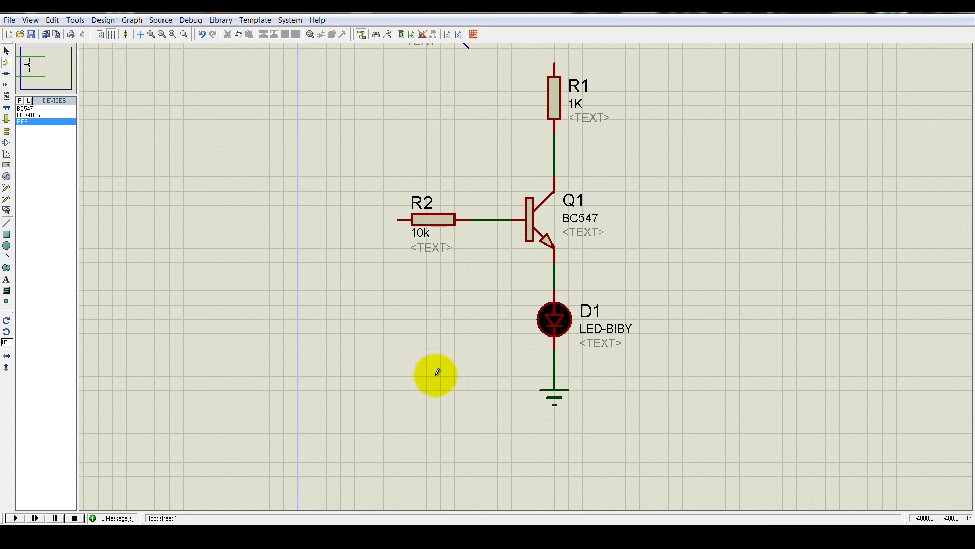
scroll(413, 378, down, 1)
scroll(556, 192, down, 1)
scroll(529, 279, up, 2)
scroll(504, 185, down, 1)
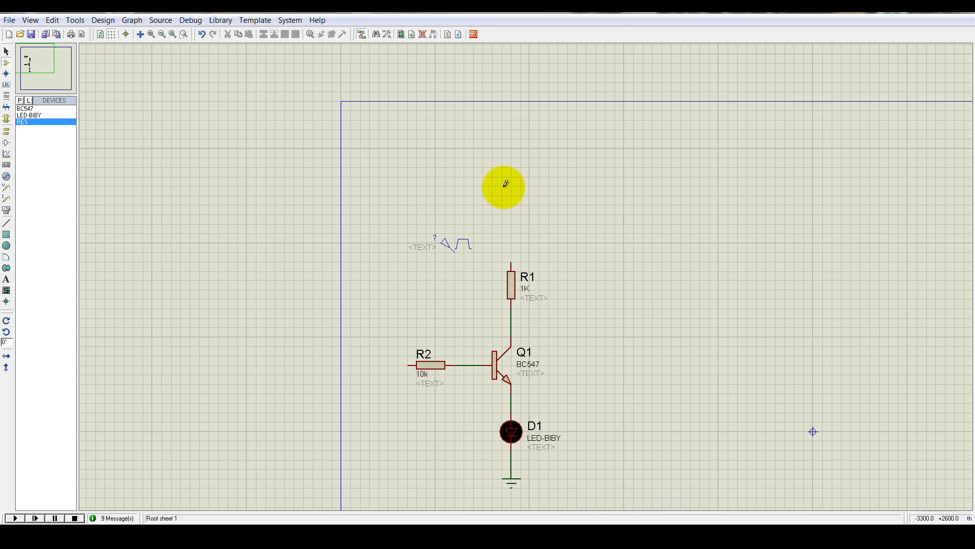
scroll(523, 305, down, 1)
scroll(539, 310, up, 1)
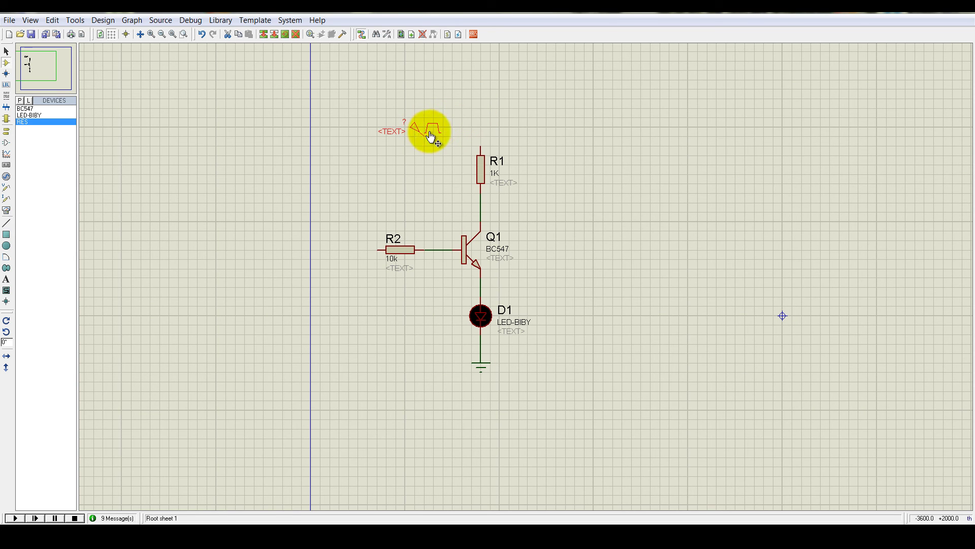
Move the pulse generator left of R2 and wire its output to R2's left pin
drag(425, 127, 375, 182)
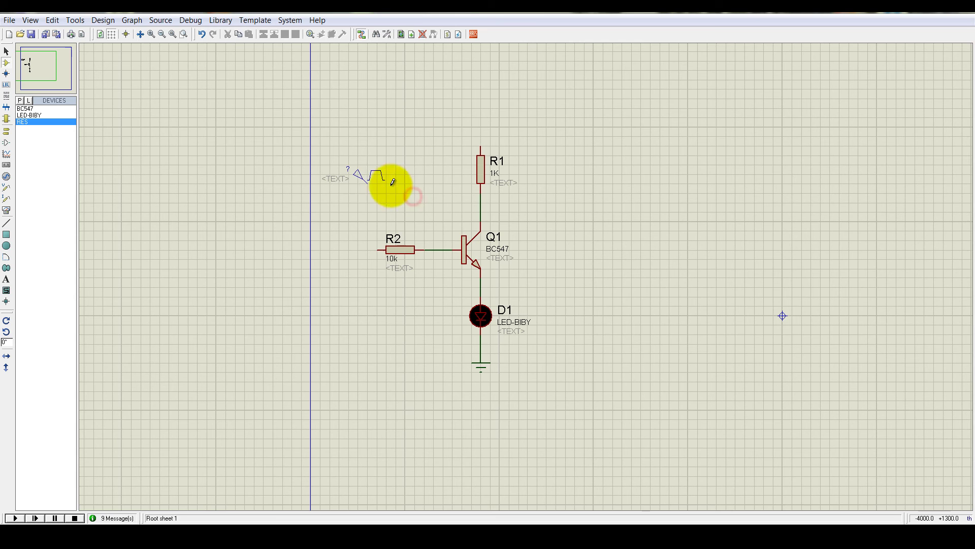
click(367, 183)
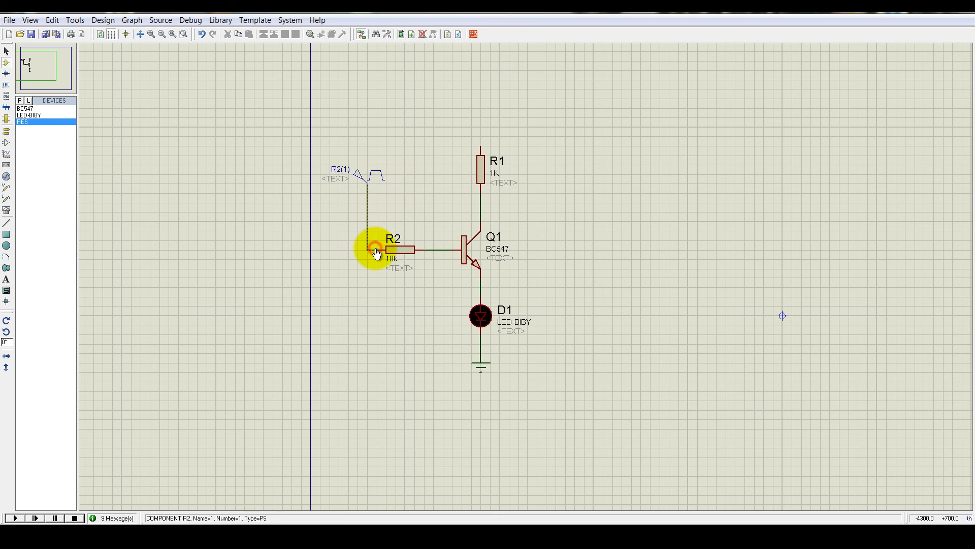
click(376, 252)
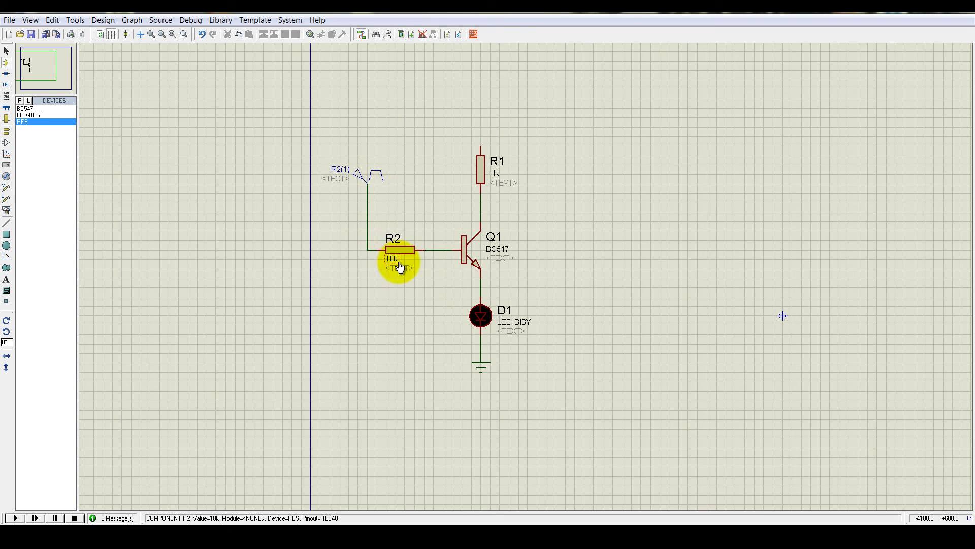
Add a POWER terminal on R1's top pin and label it +5V
click(6, 131)
click(26, 135)
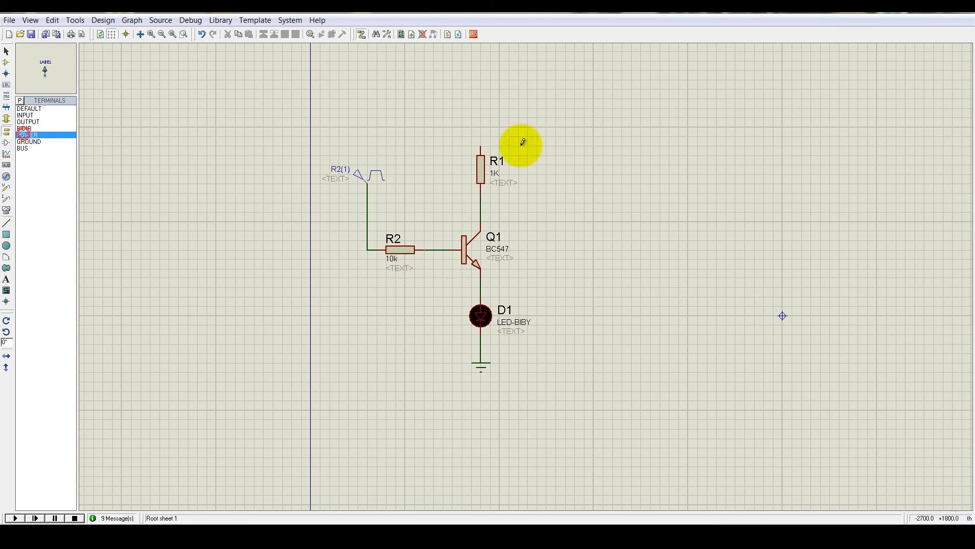
click(482, 125)
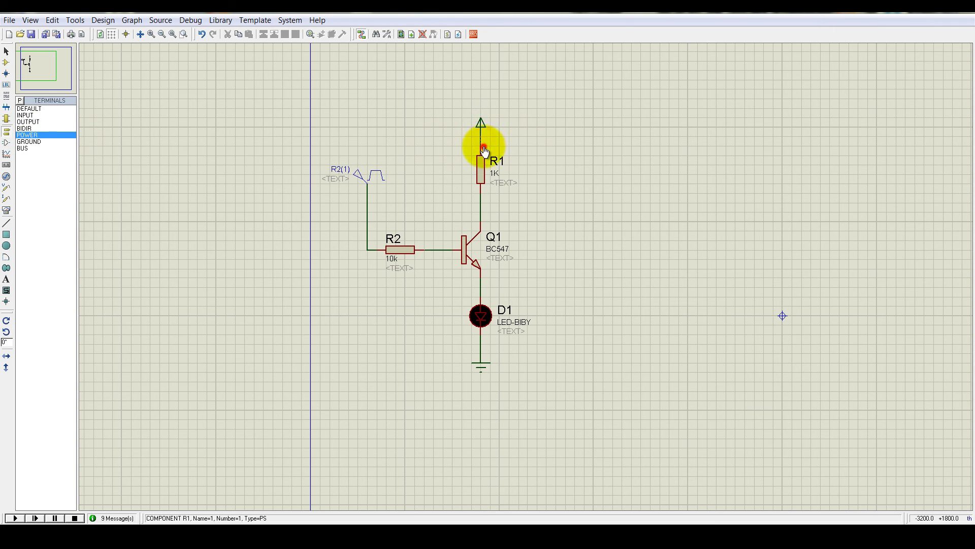
click(485, 127)
click(485, 126)
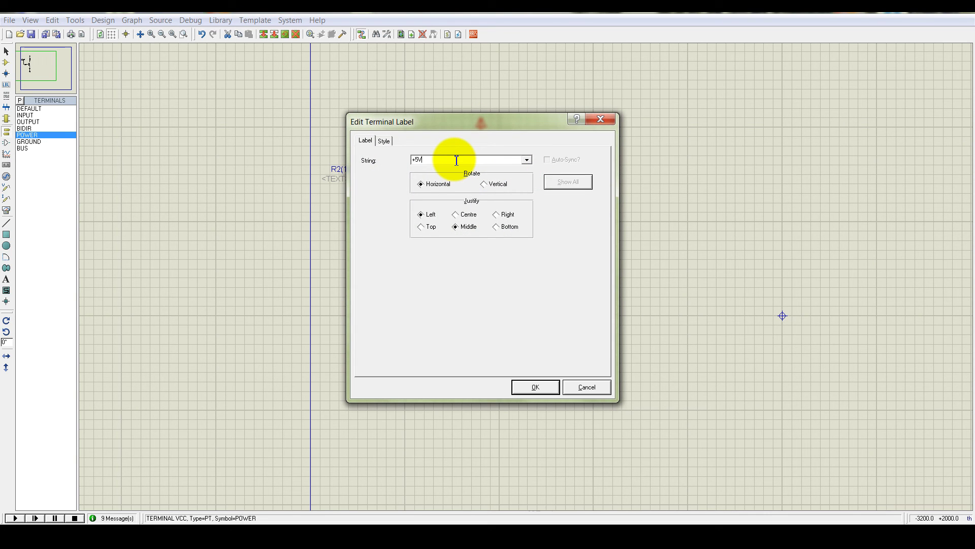
click(531, 387)
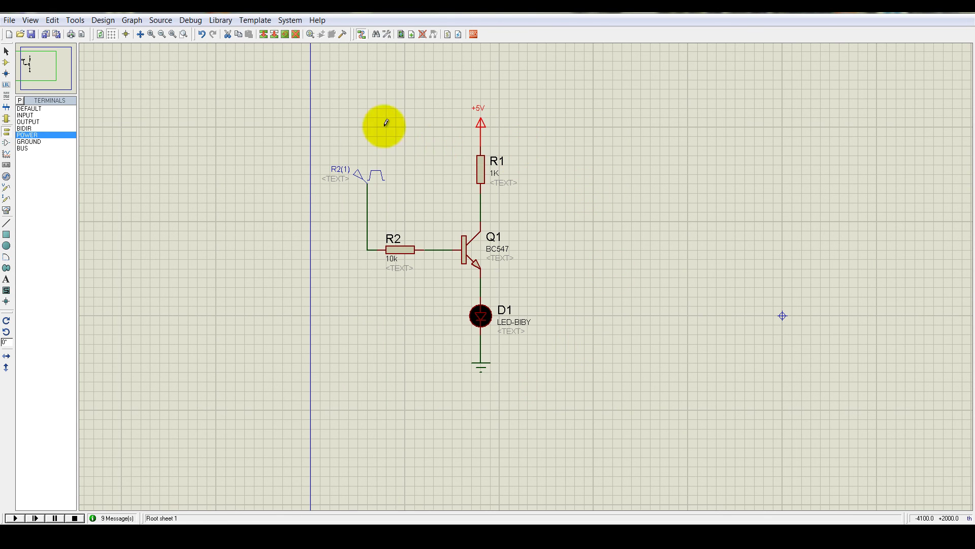
scroll(443, 156, up, 1)
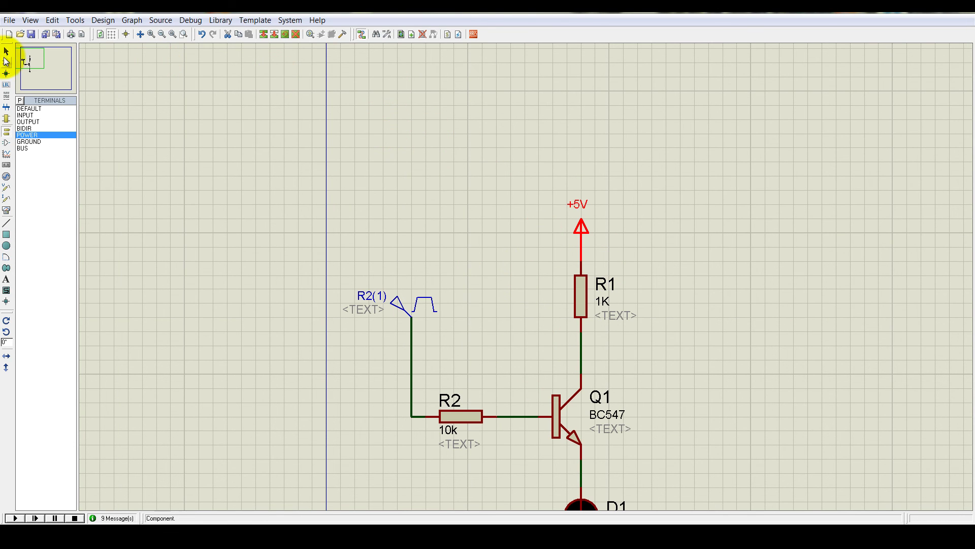
scroll(562, 229, down, 1)
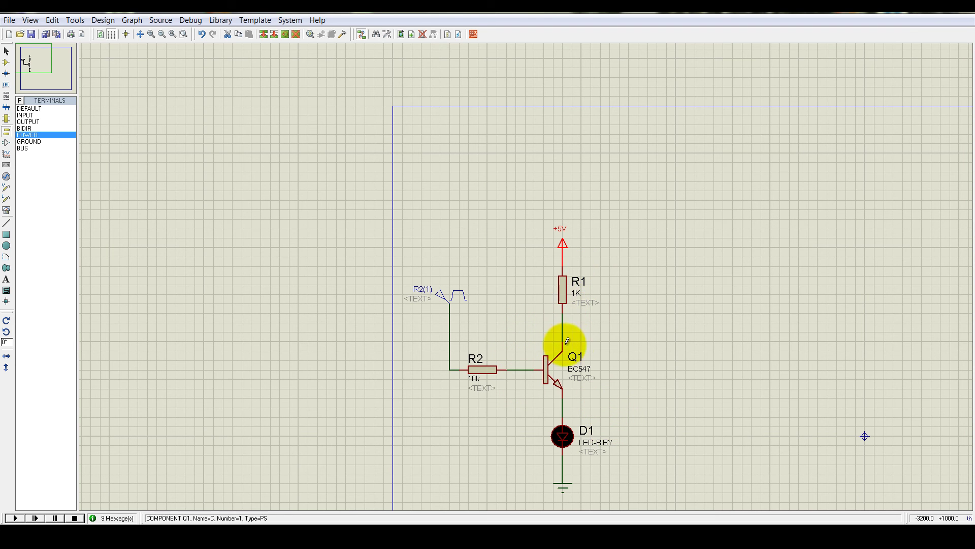
scroll(524, 220, down, 1)
scroll(589, 460, up, 1)
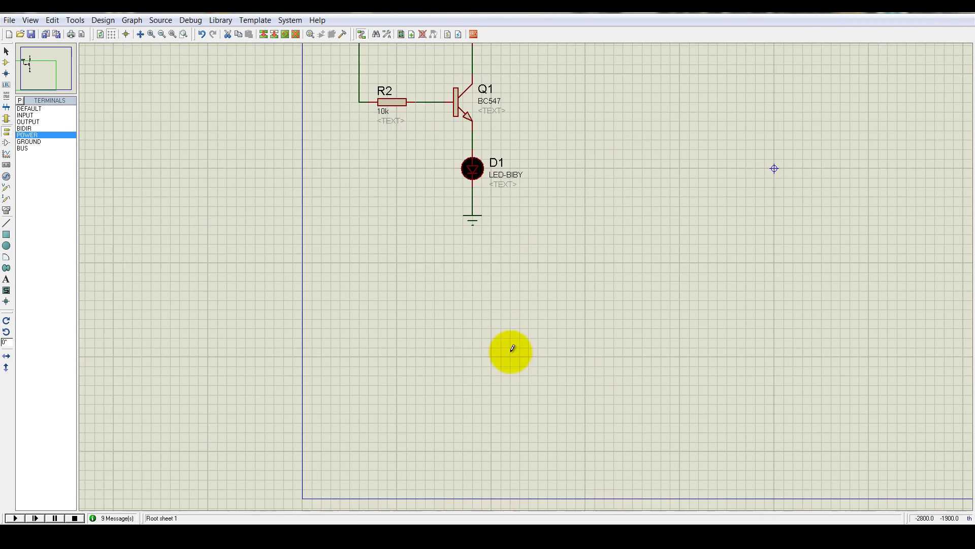
scroll(524, 352, down, 1)
scroll(523, 280, up, 1)
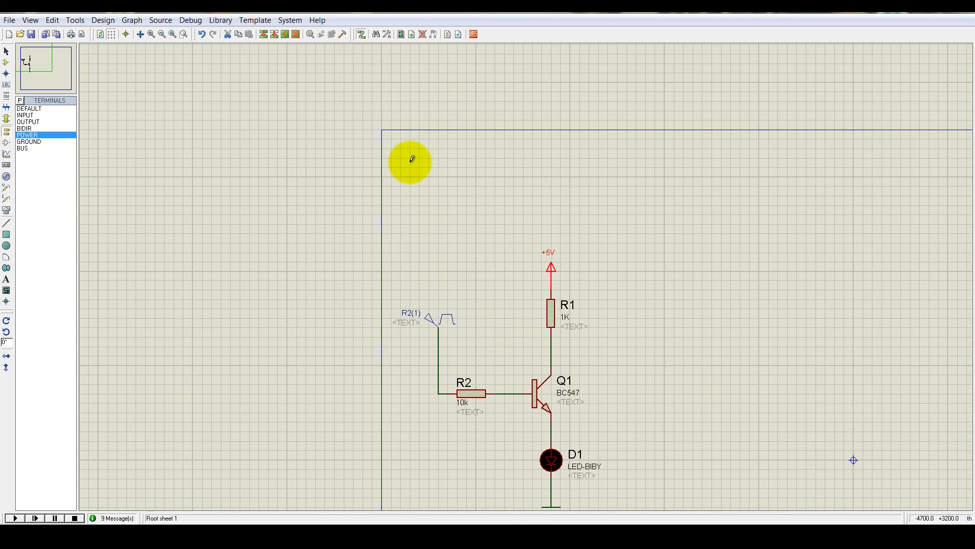
scroll(415, 170, down, 1)
scroll(527, 366, up, 1)
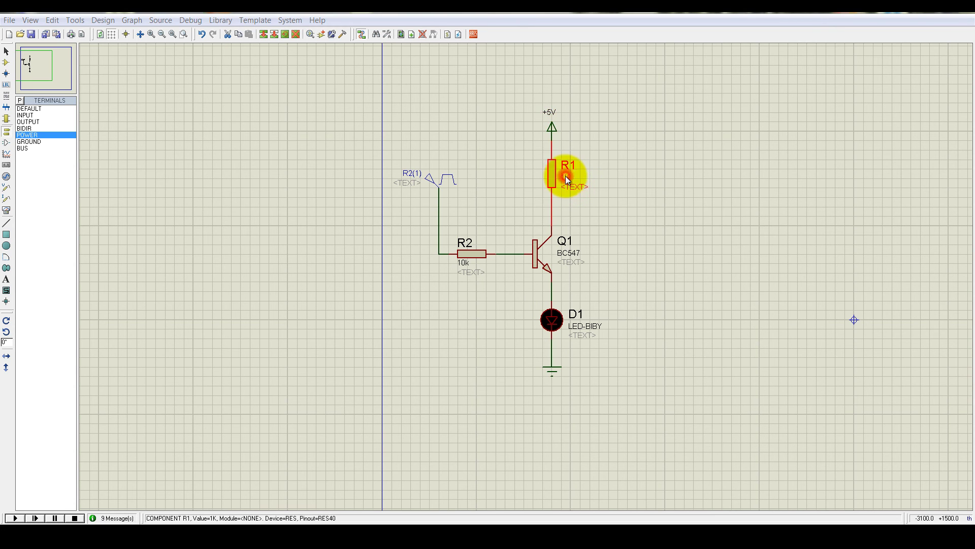
Set the collector resistor R1 to 470 and the base resistor R2 from 10k to 100k
double_click(566, 178)
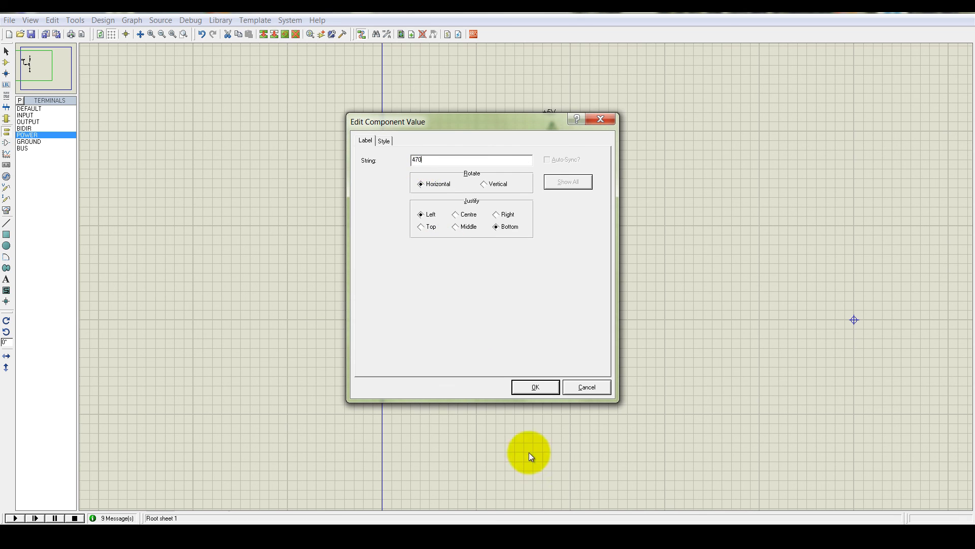
click(535, 387)
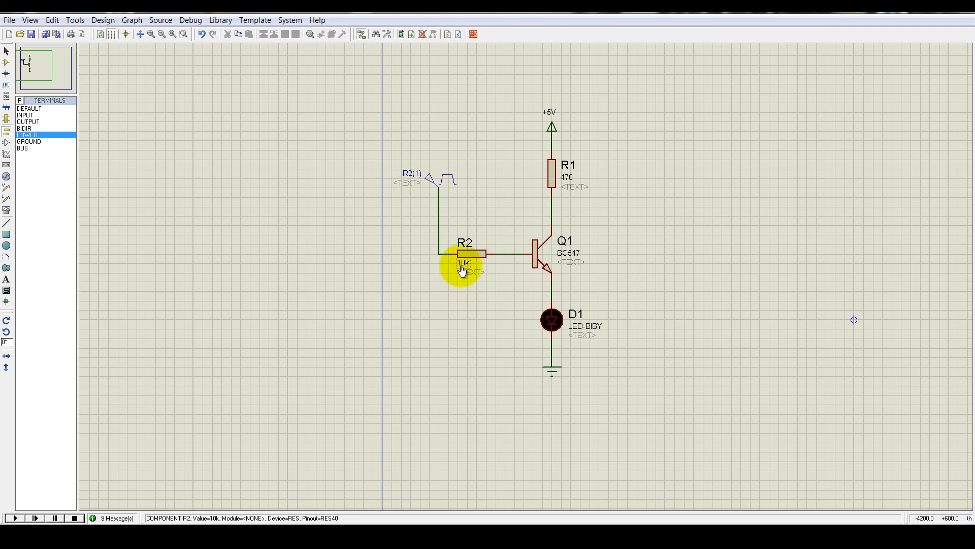
click(464, 265)
click(464, 264)
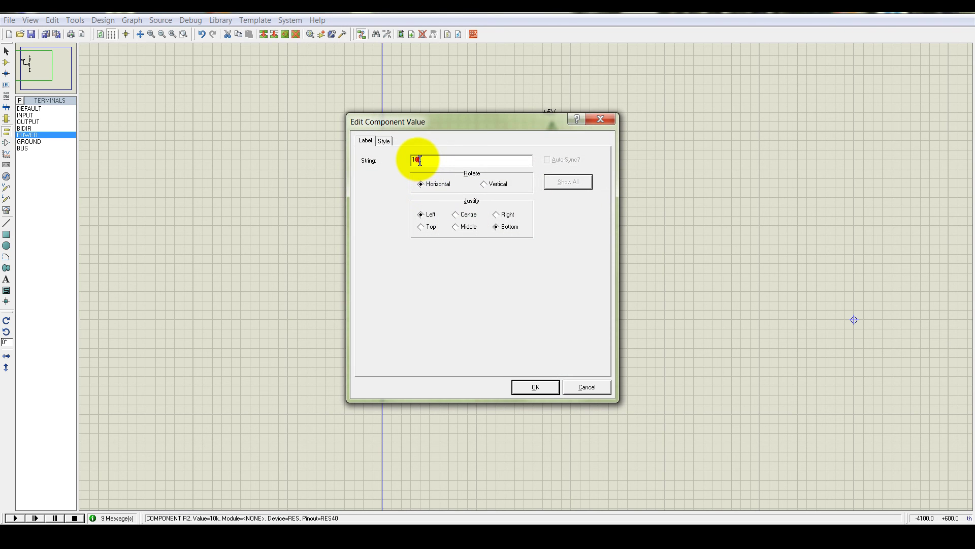
text(0)
click(531, 384)
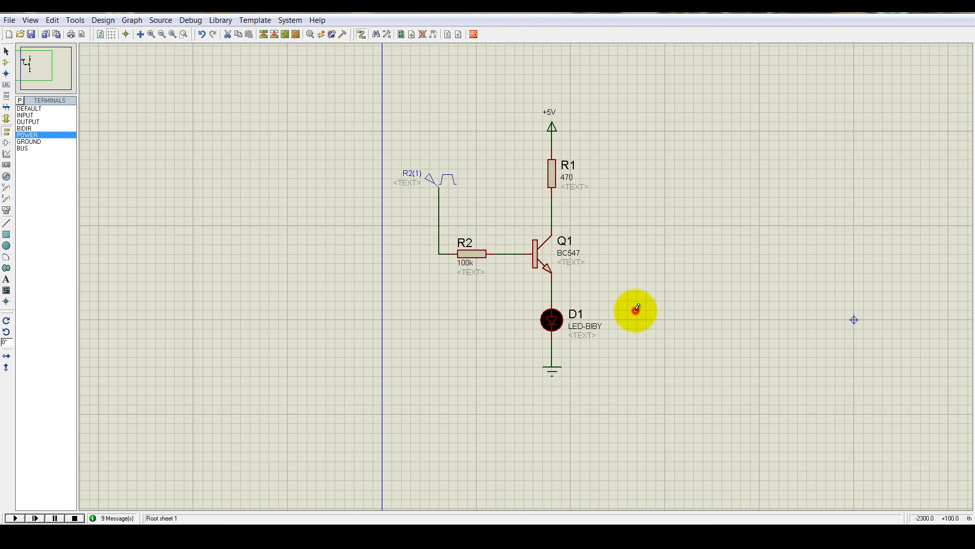
Deselect R2 and start the simulation so LED D1 blinks with the pulse input
click(637, 309)
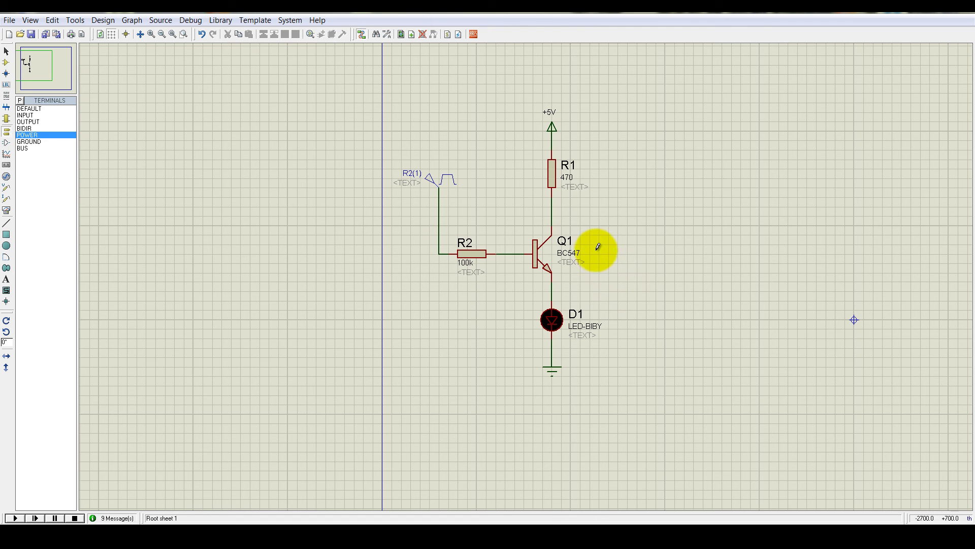
click(10, 517)
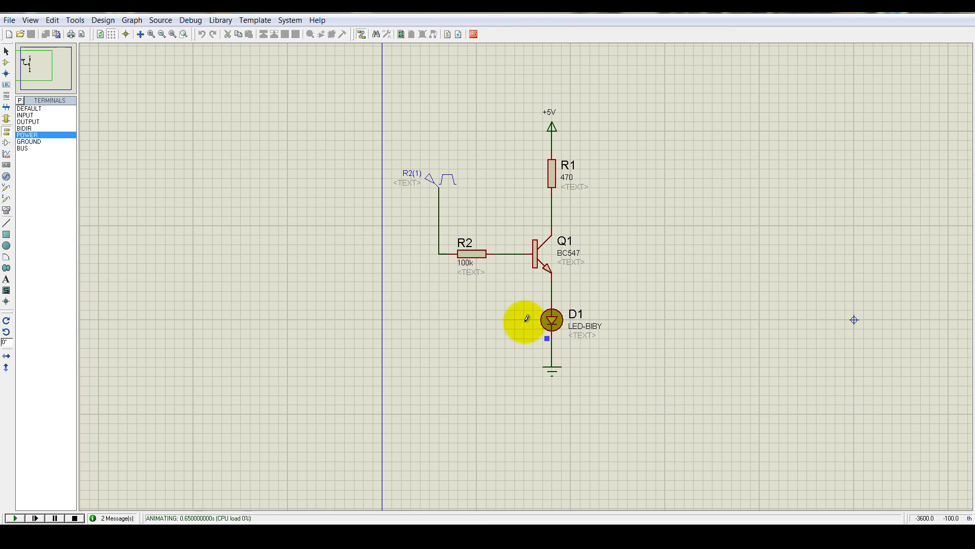